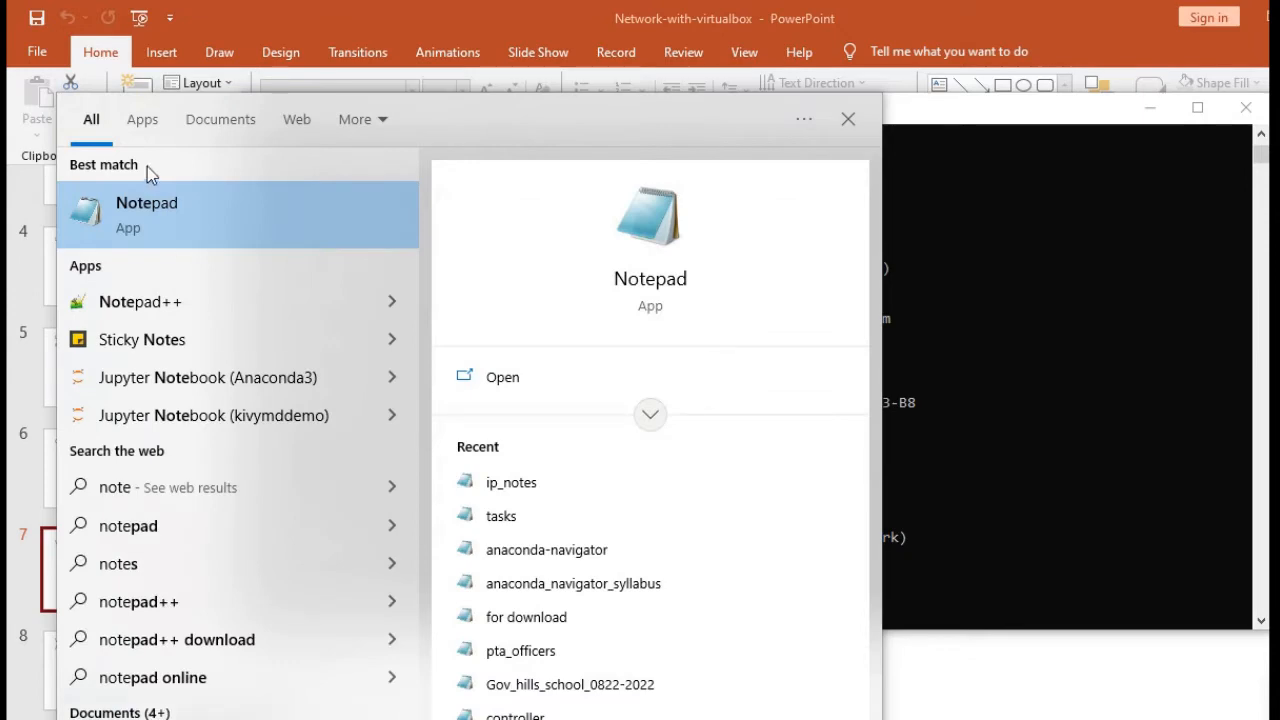
- Open Notepad and start a new note with the label "Localhost IP:"
{"action": "left_click", "coordinate": [163, 225]}
{"action": "left_click_drag", "start_coordinate": [271, 160], "coordinate": [673, 302]}
{"action": "type", "text": "Lo"}
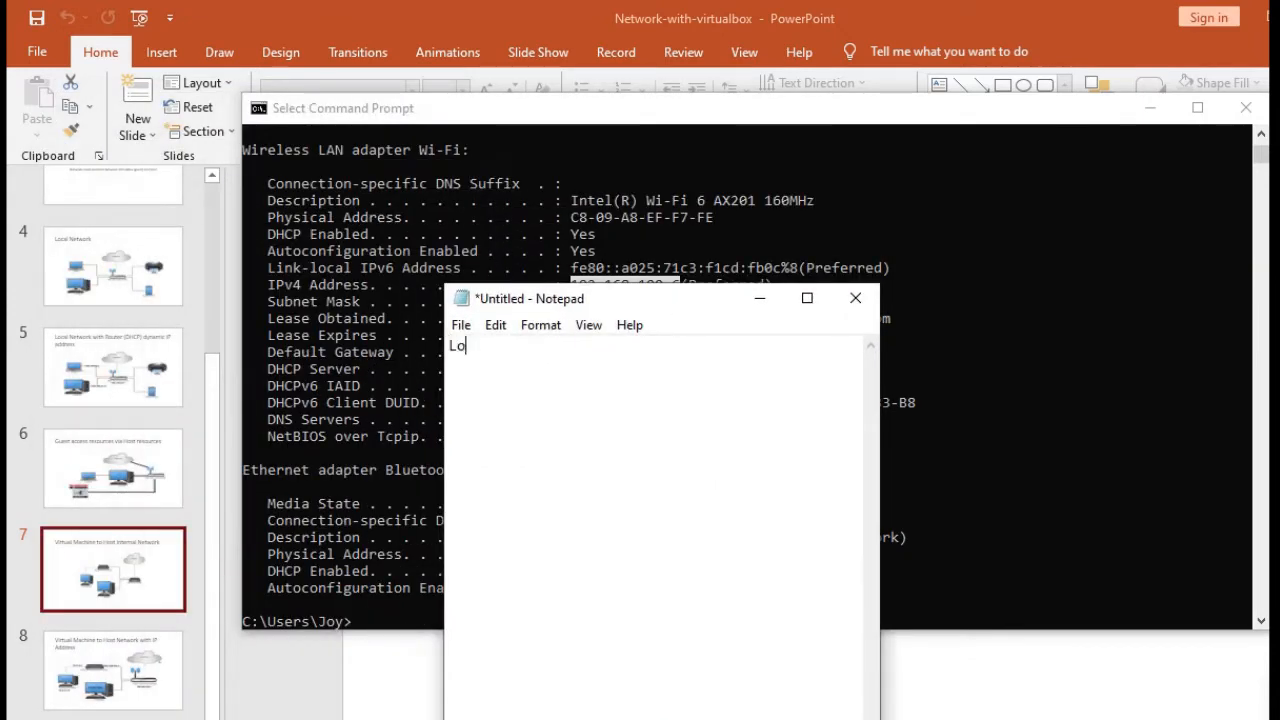
{"action": "type", "text": "calhost IP:"}
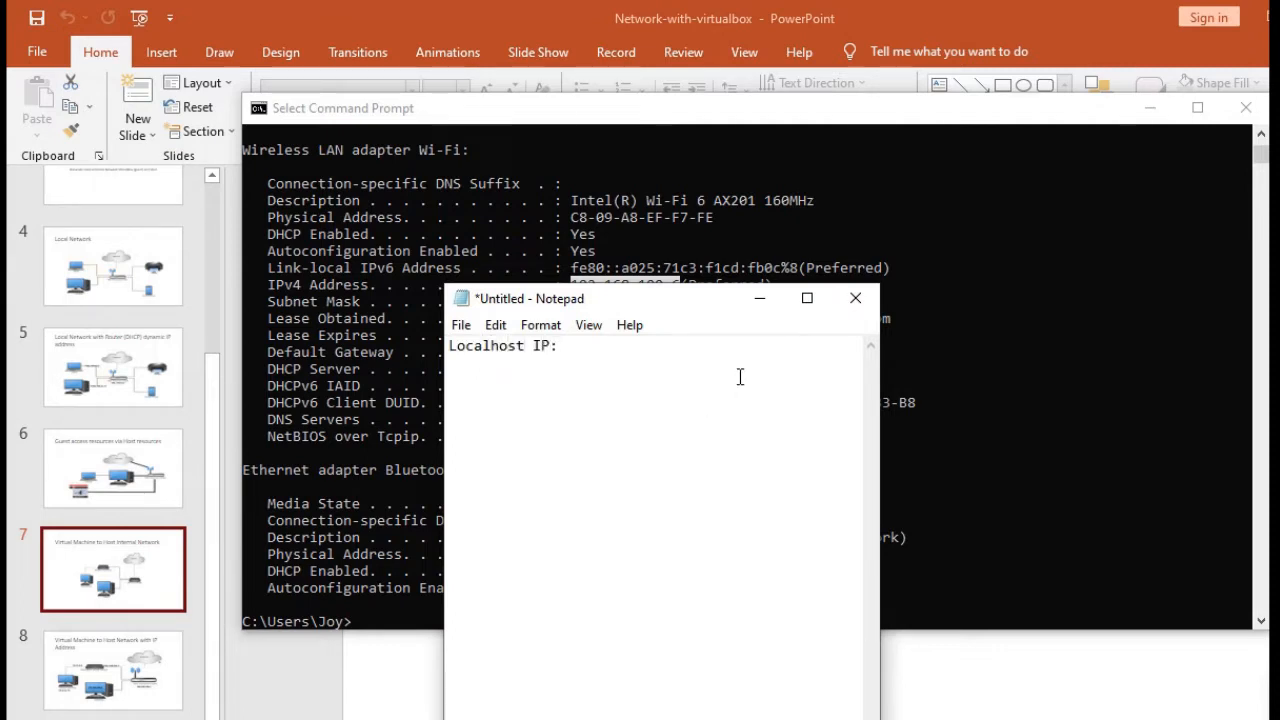
- Copy the Wi-Fi adapter's IPv4 address 192.168.100.6 from Command Prompt into the note after "Localhost IP:"
{"action": "left_click_drag", "start_coordinate": [657, 305], "coordinate": [362, 261]}
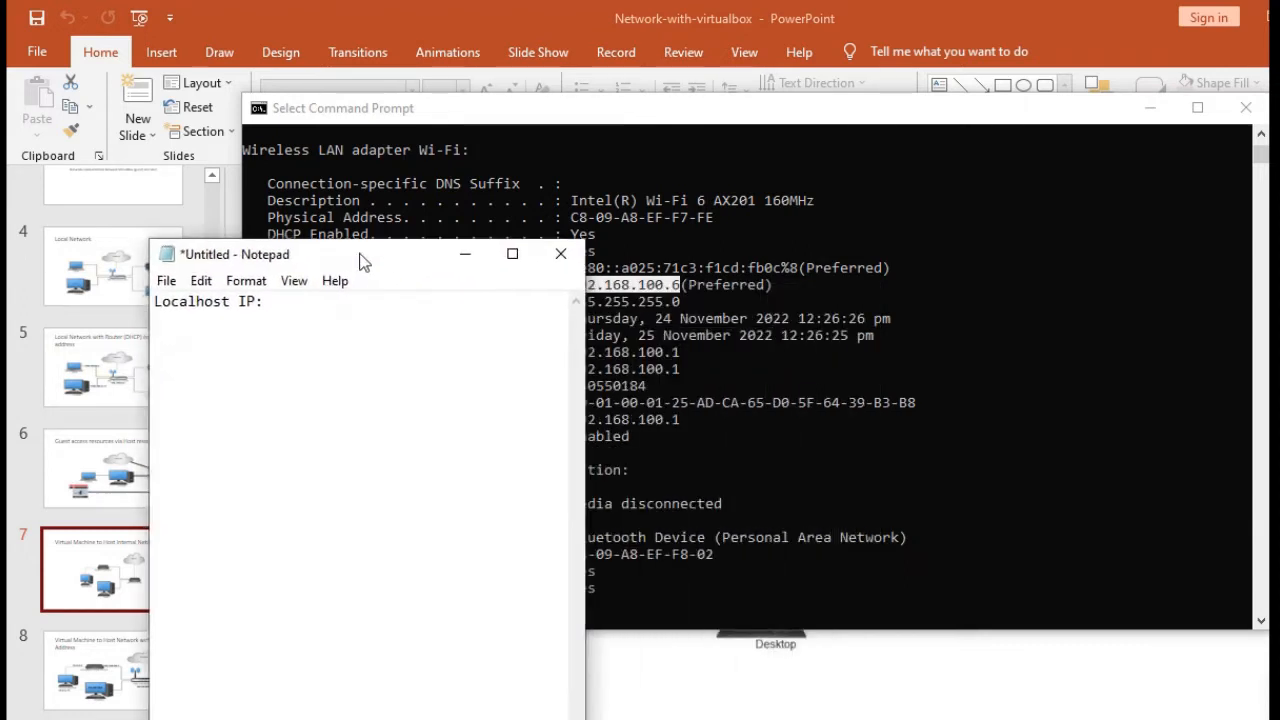
{"action": "left_click", "coordinate": [639, 287]}
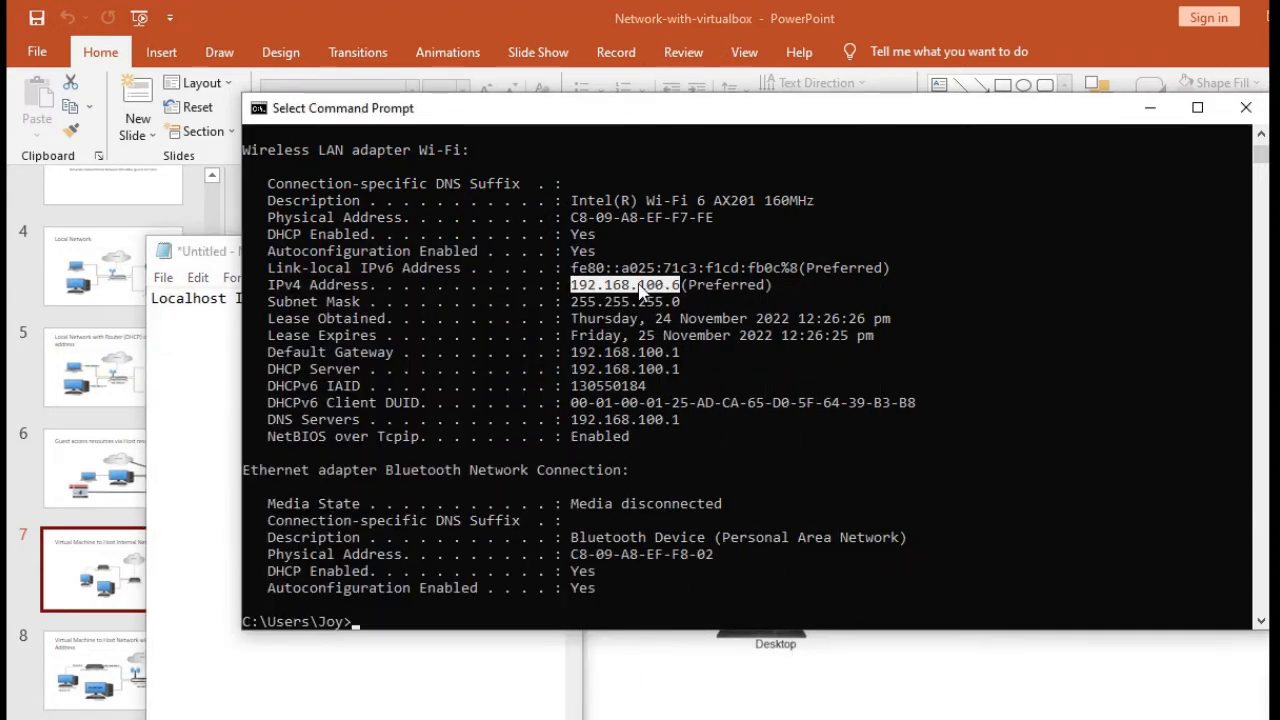
{"action": "key", "text": "ctrl+c"}
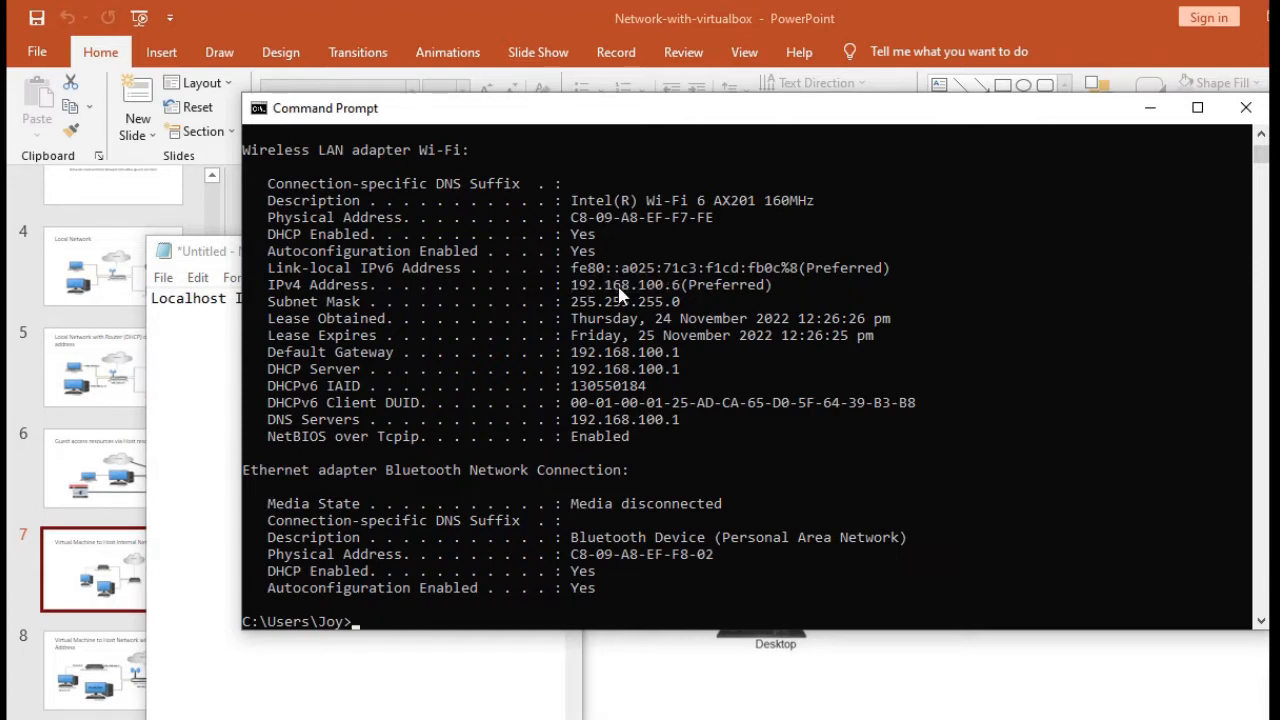
{"action": "left_click", "coordinate": [208, 370]}
{"action": "left_click", "coordinate": [313, 311]}
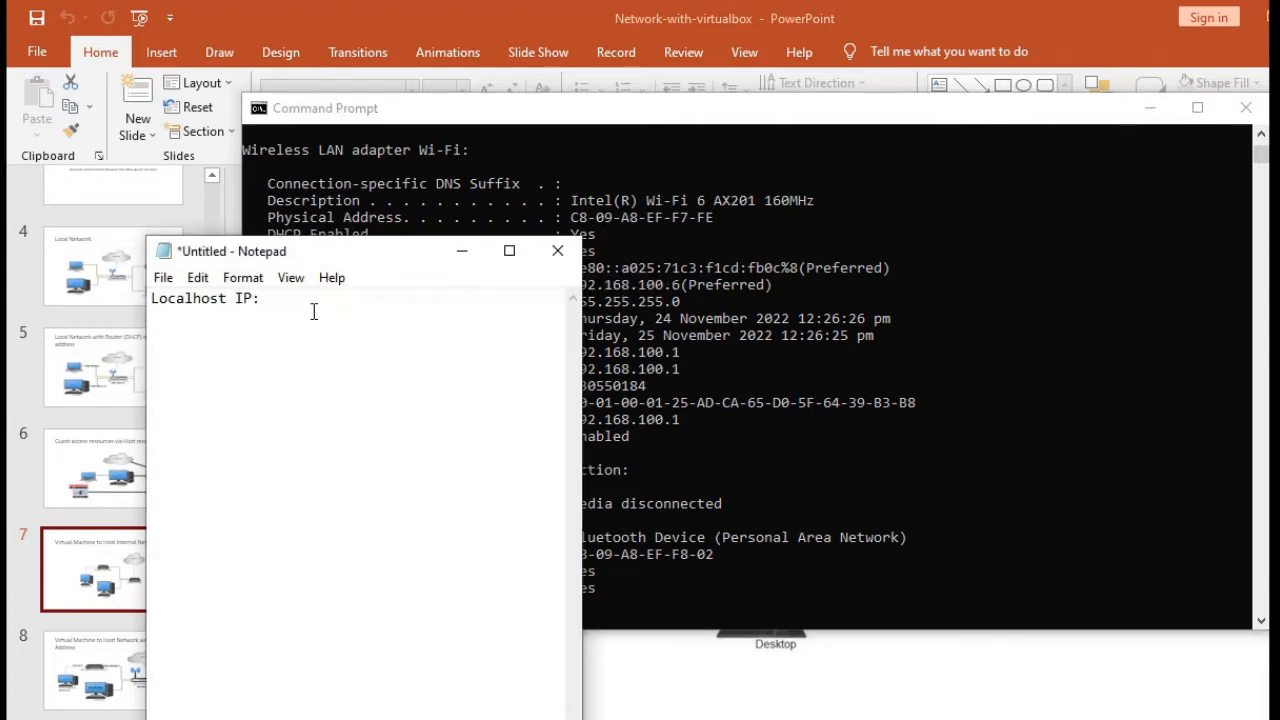
{"action": "key", "text": "ctrl+v"}
- Add a second line to the note with the label "Physical router IP:"
{"action": "key", "text": "Return"}
{"action": "type", "text": "router"}
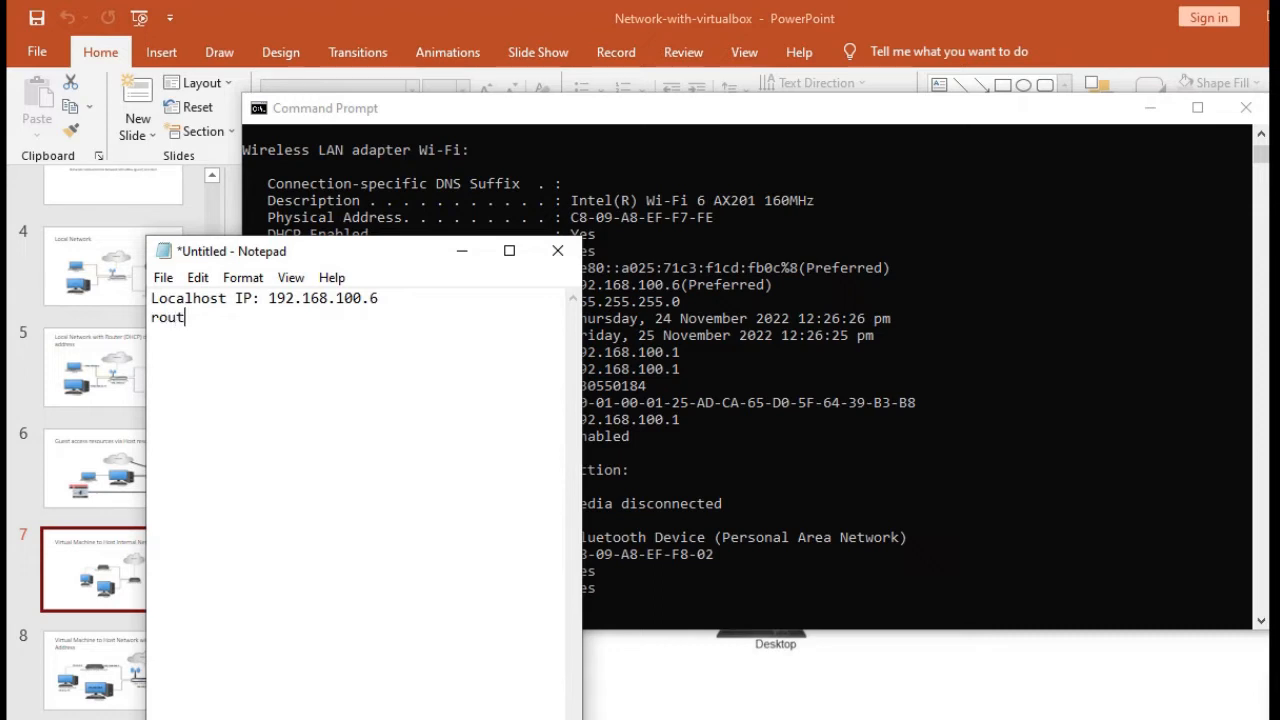
{"action": "key", "text": "Left"}
{"action": "key", "text": "Left"}
{"action": "key", "text": "Left"}
{"action": "key", "text": "Left"}
{"action": "key", "text": "Left"}
{"action": "key", "text": "Left"}
{"action": "type", "text": "Phh"}
{"action": "key", "text": "BackSpace"}
{"action": "type", "text": "ysixal"}
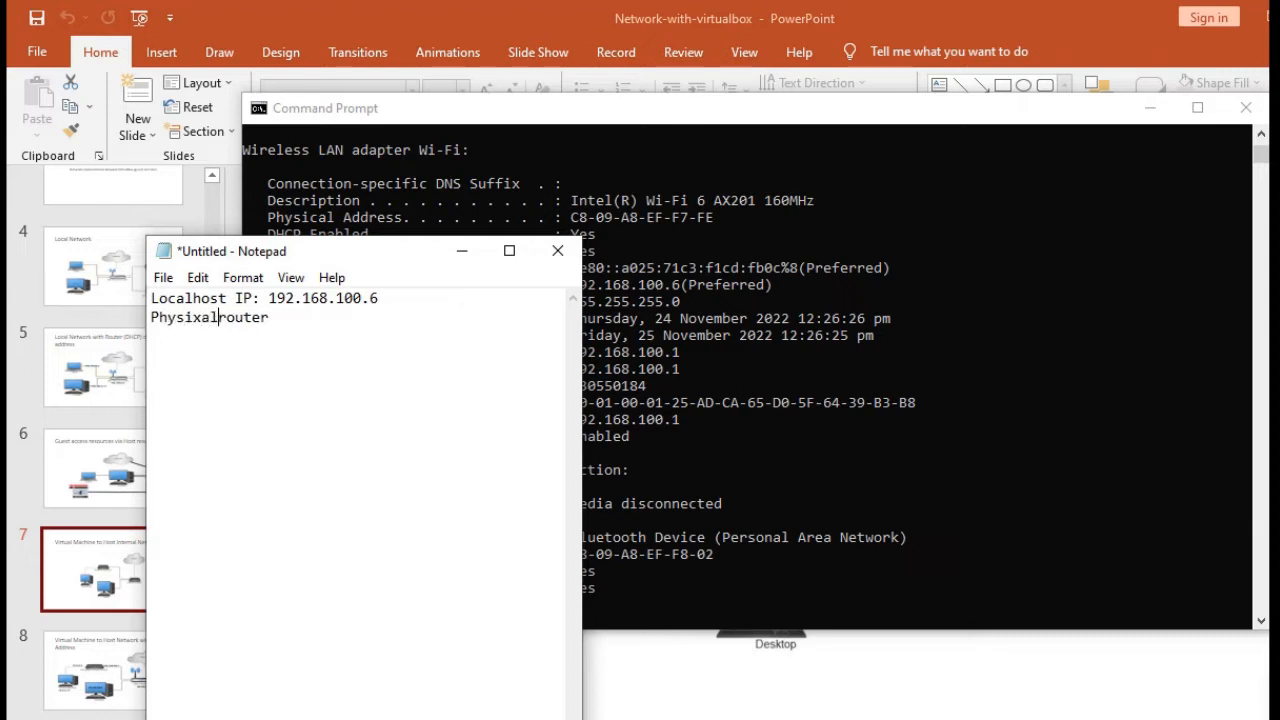
{"action": "key", "text": "BackSpace"}
{"action": "key", "text": "BackSpace"}
{"action": "key", "text": "BackSpace"}
{"action": "type", "text": "ca"}
{"action": "left_click", "coordinate": [212, 319]}
{"action": "type", "text": "l"}
{"action": "left_click", "coordinate": [292, 318]}
{"action": "type", "text": "IP:"}
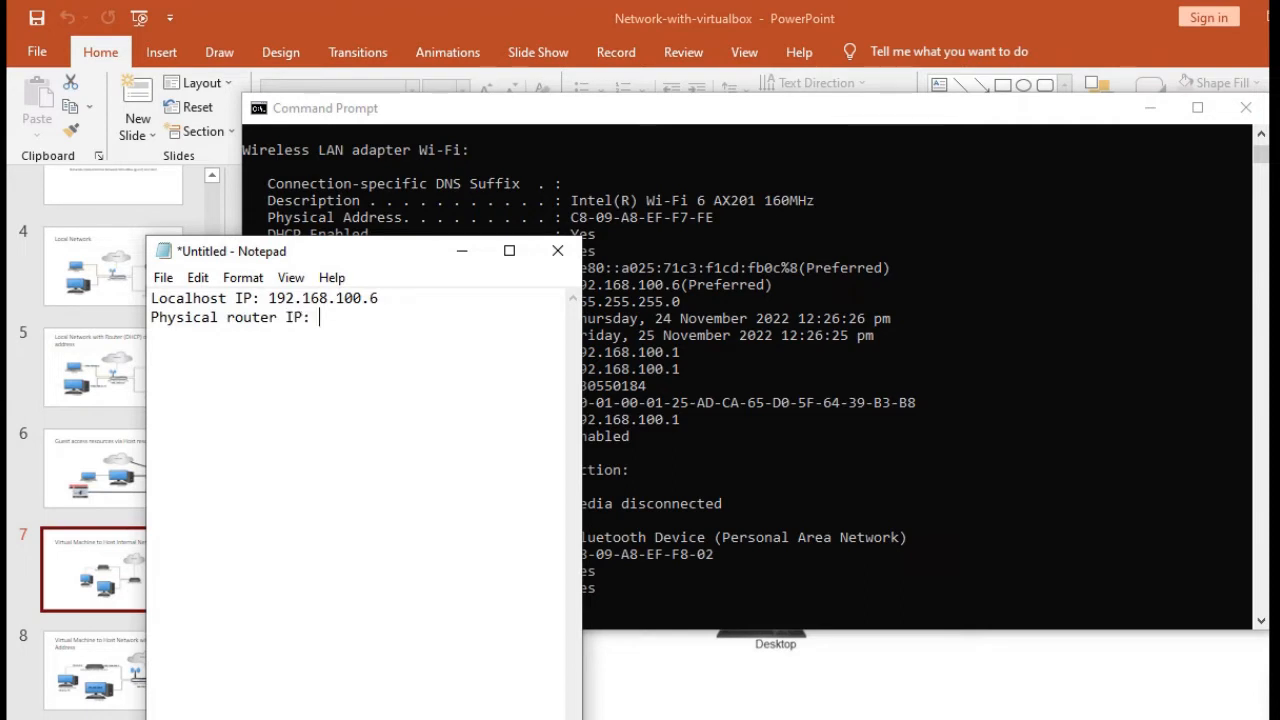
- Copy the Wi-Fi default gateway 192.168.100.1 from Command Prompt into the note after "Physical router IP:"
{"action": "left_click", "coordinate": [768, 435]}
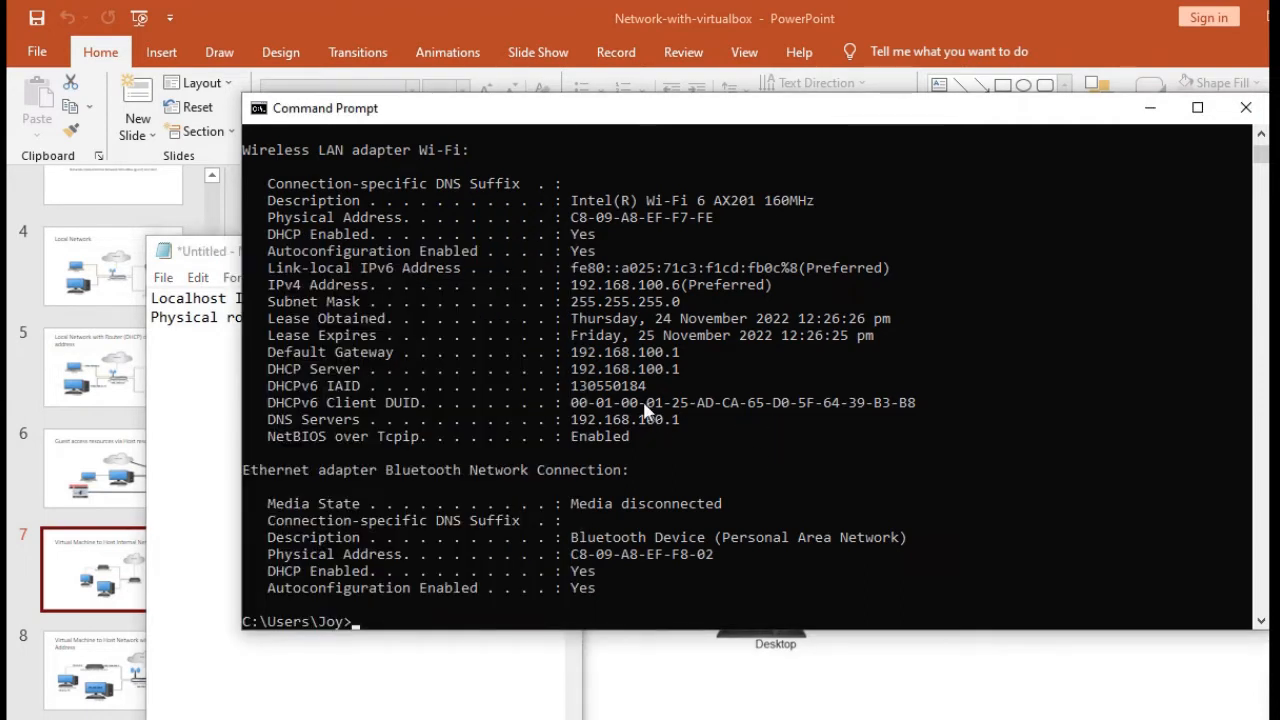
{"action": "left_click_drag", "start_coordinate": [571, 352], "coordinate": [680, 352]}
{"action": "key", "text": "ctrl+c"}
{"action": "left_click", "coordinate": [171, 412]}
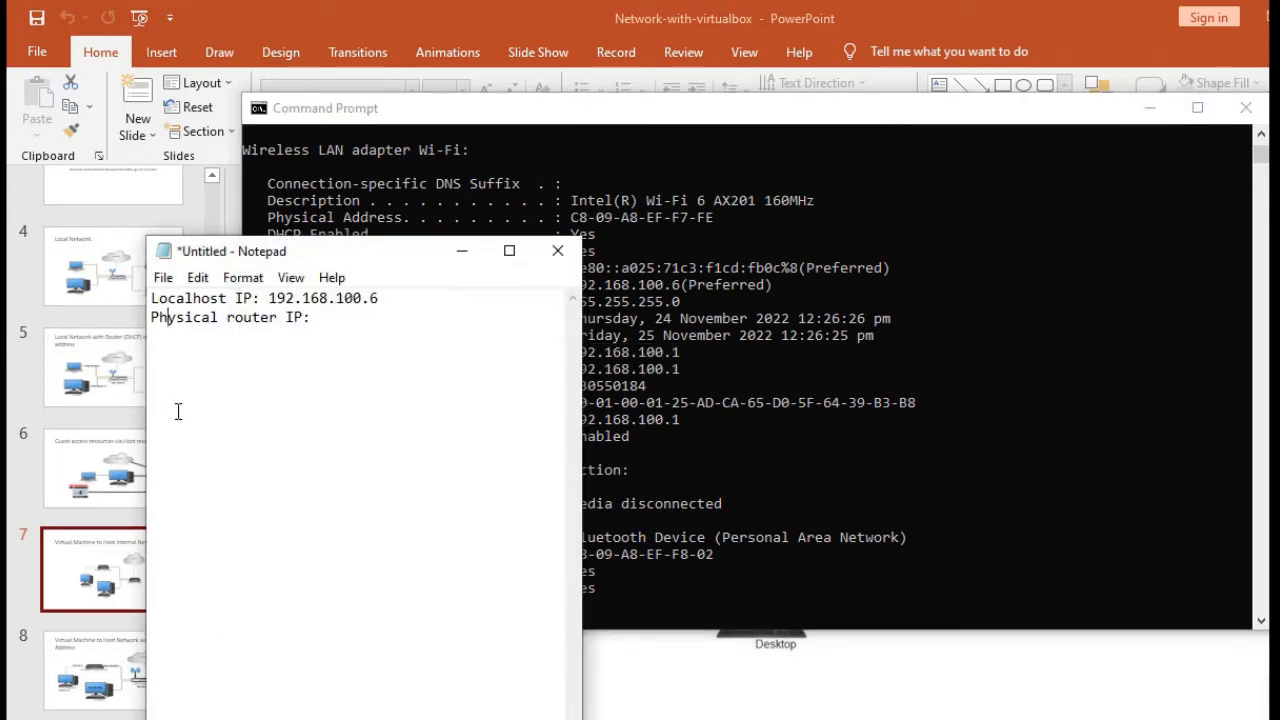
{"action": "left_click", "coordinate": [345, 320]}
{"action": "key", "text": "ctrl+v"}
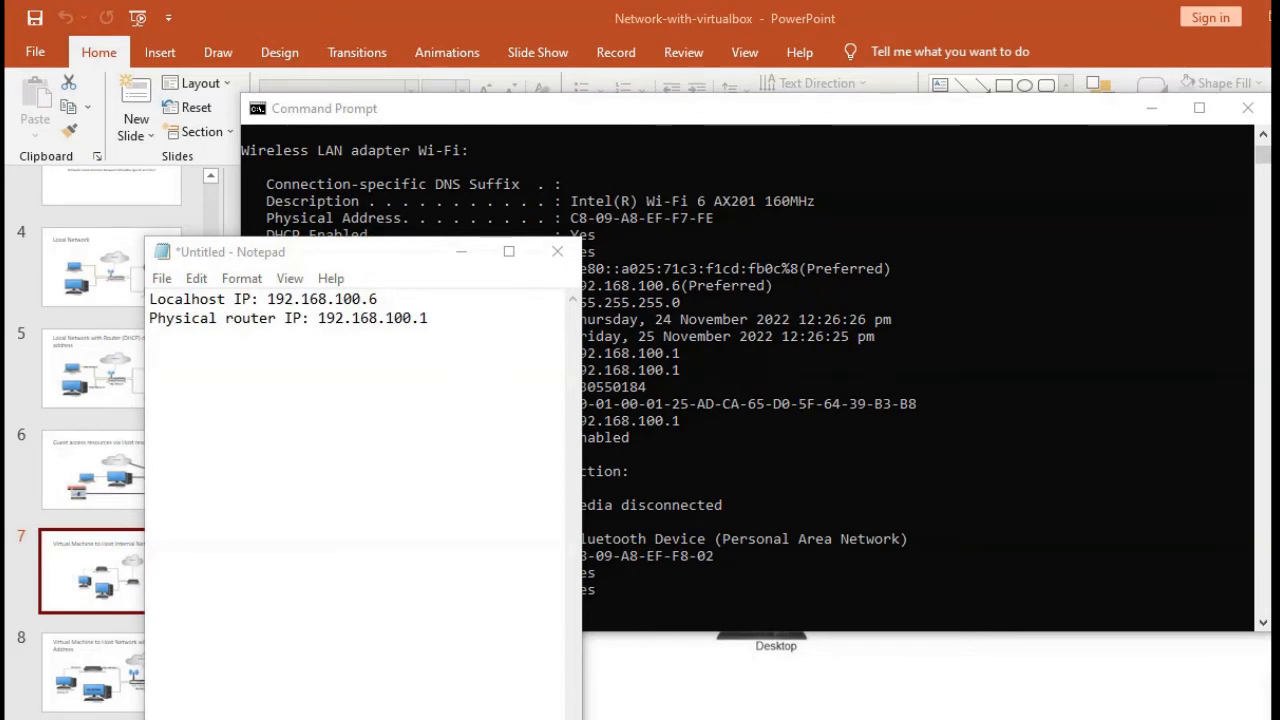
- Launch Oracle VM VirtualBox, start the ubuntu2_buildozer virtual machine and dismiss its mouse and keyboard notifications
{"action": "key", "text": "super"}
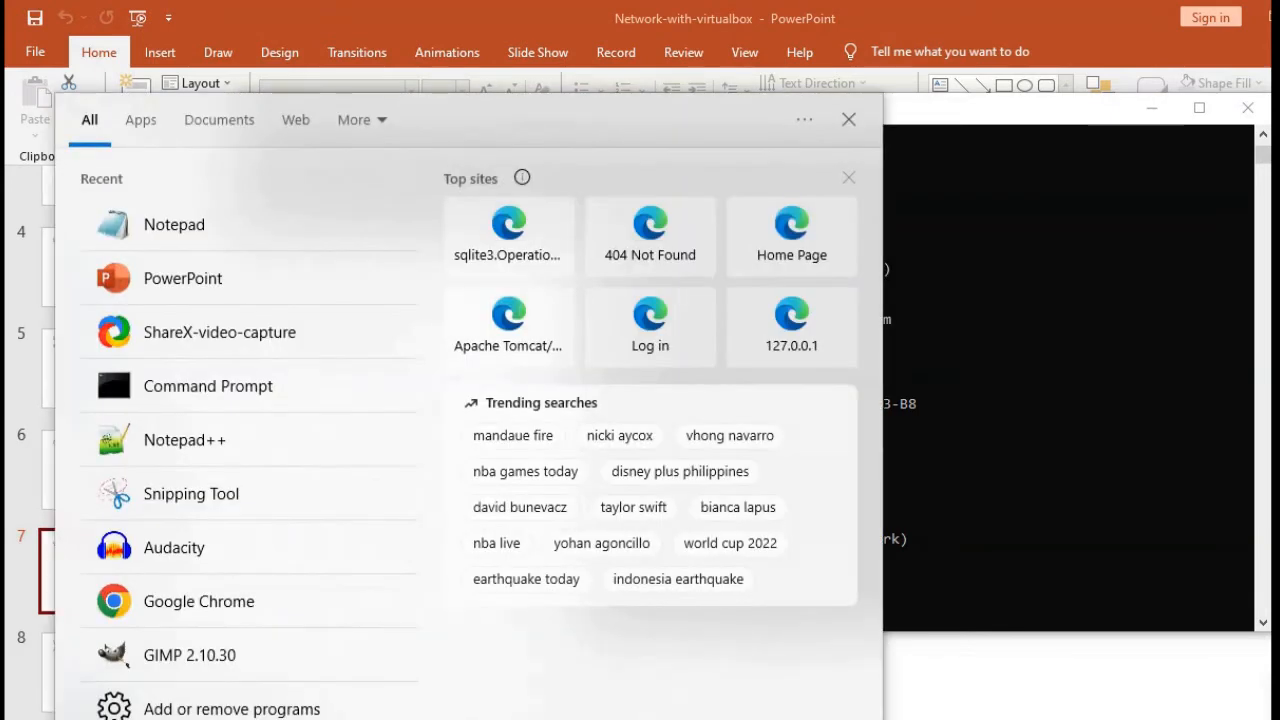
{"action": "type", "text": "vir"}
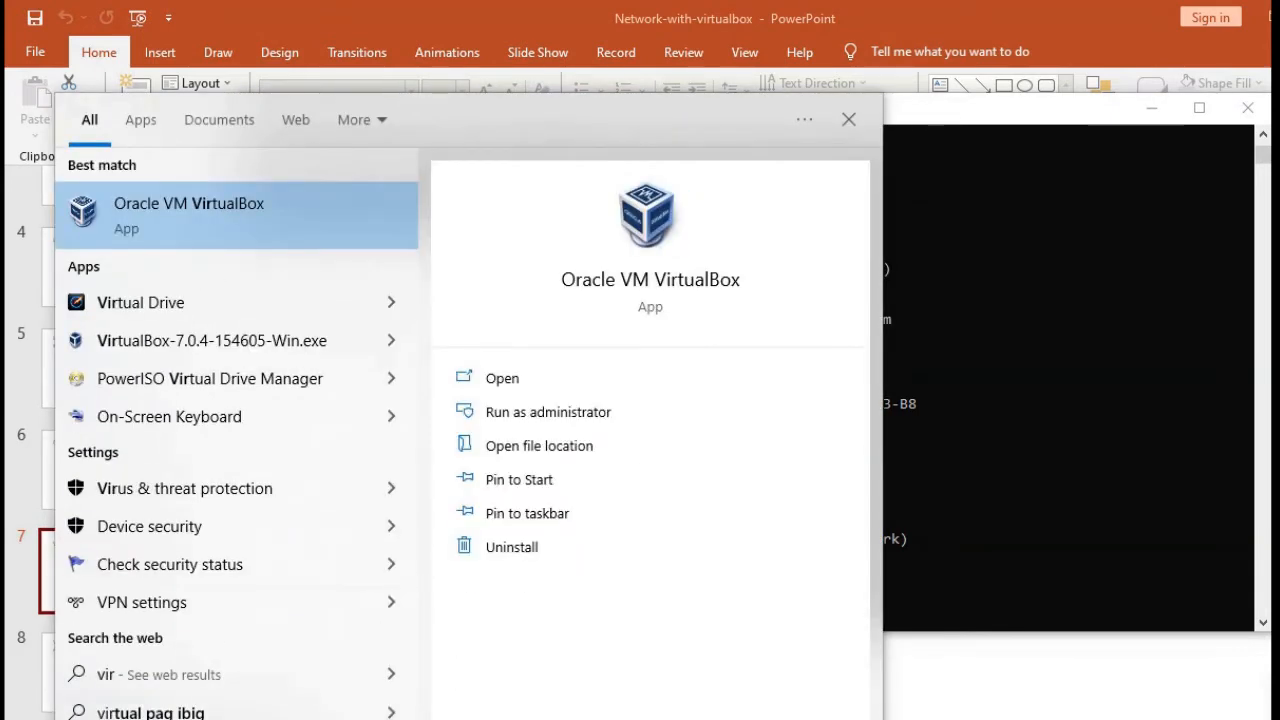
{"action": "left_click", "coordinate": [306, 203]}
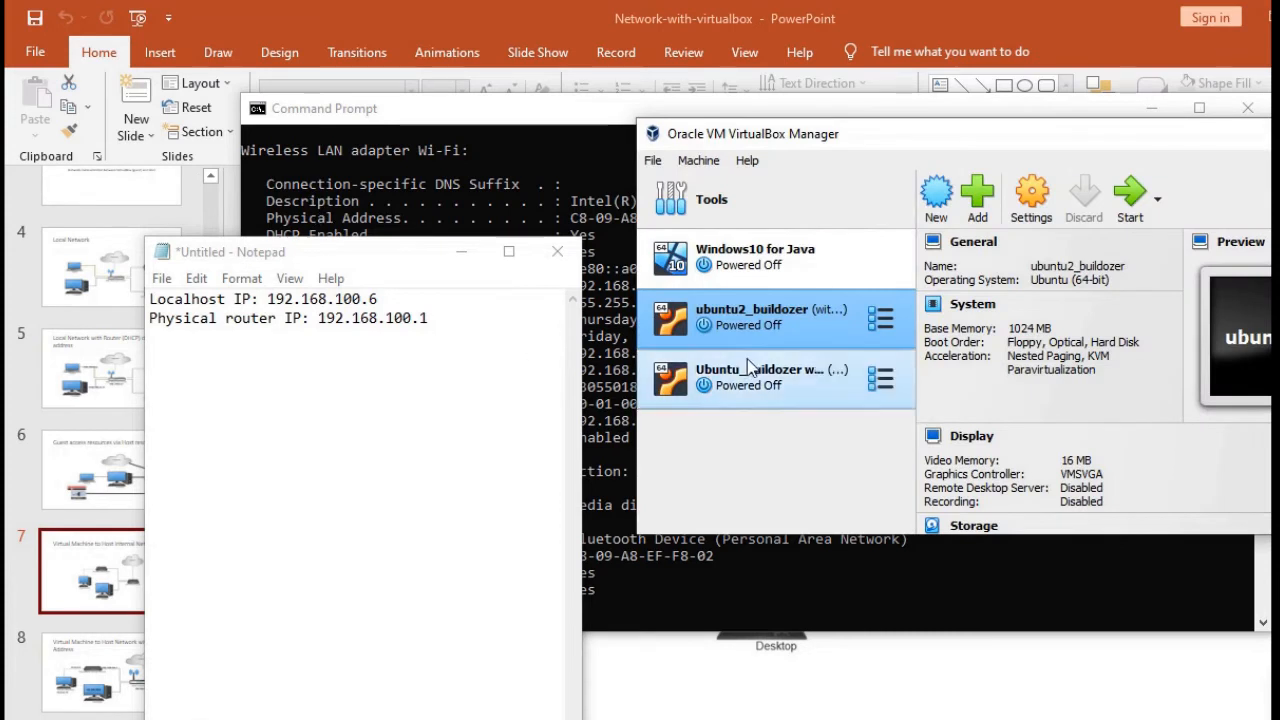
{"action": "left_click", "coordinate": [1133, 205]}
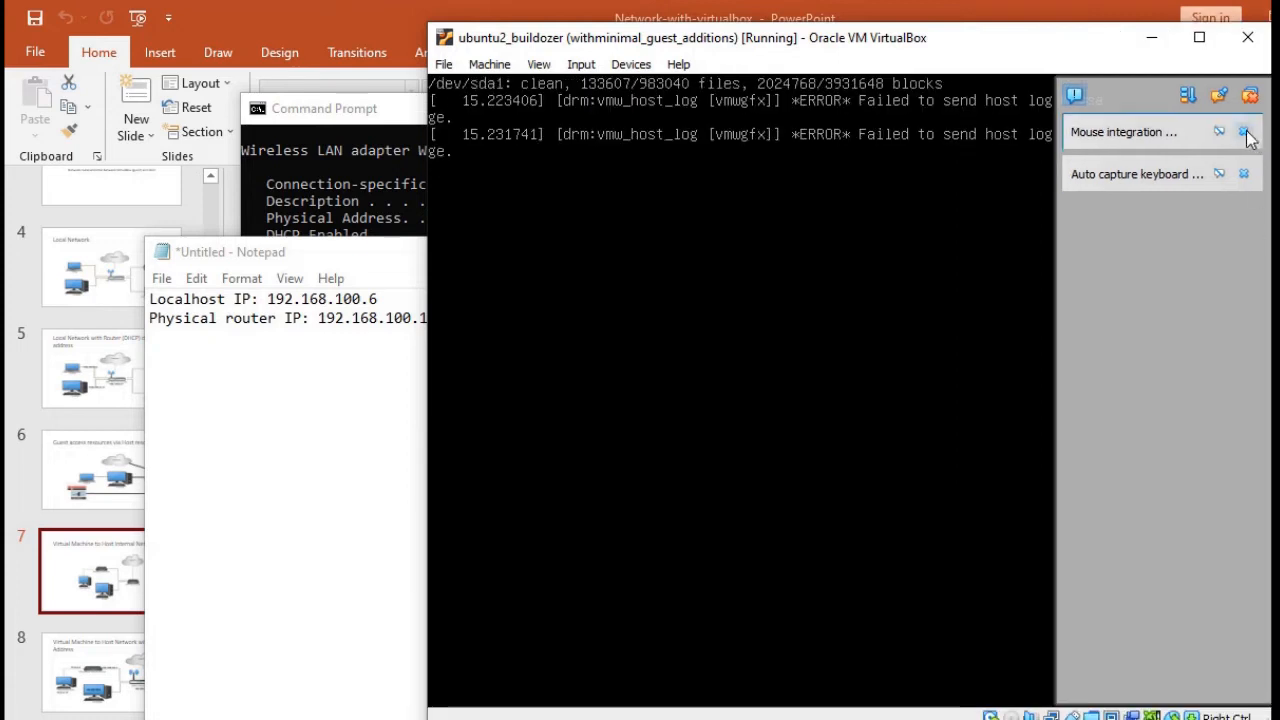
{"action": "left_click", "coordinate": [1244, 132]}
{"action": "left_click", "coordinate": [1244, 132]}
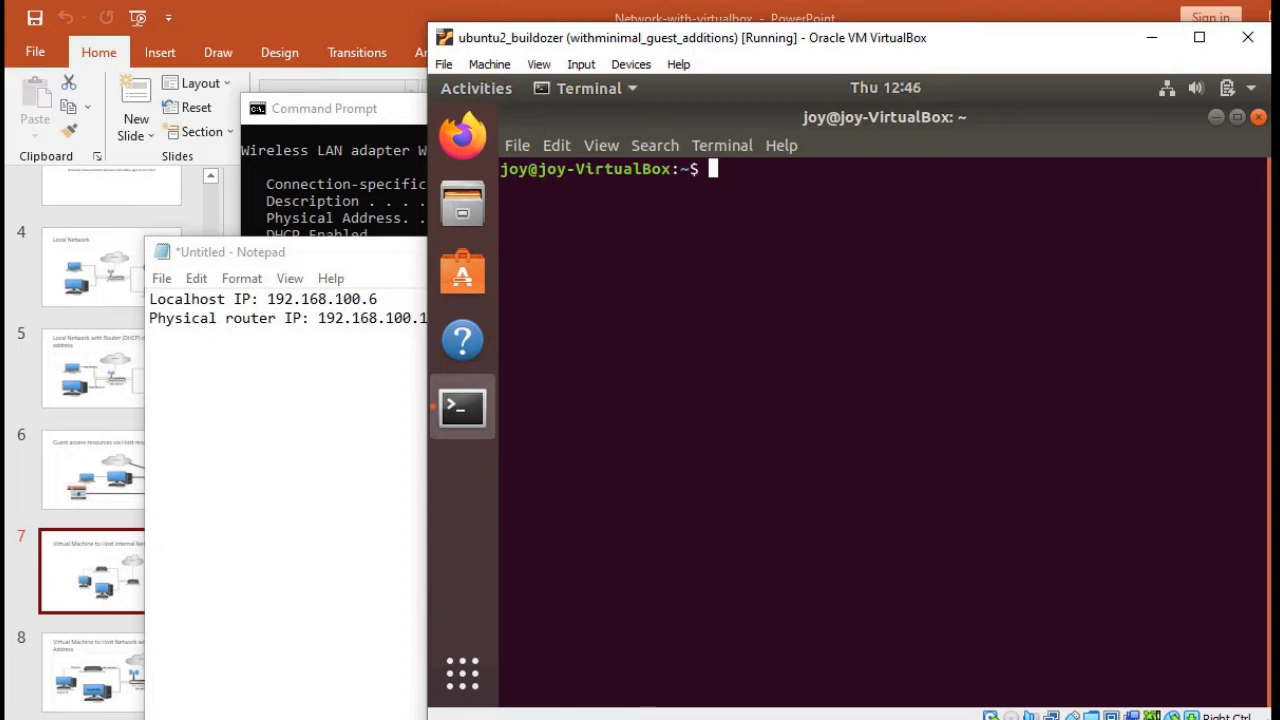
- Run ifconfig in the virtual machine's terminal and highlight the enp0s3 inet address
{"action": "type", "text": "ifconfig"}
{"action": "key", "text": "Return"}
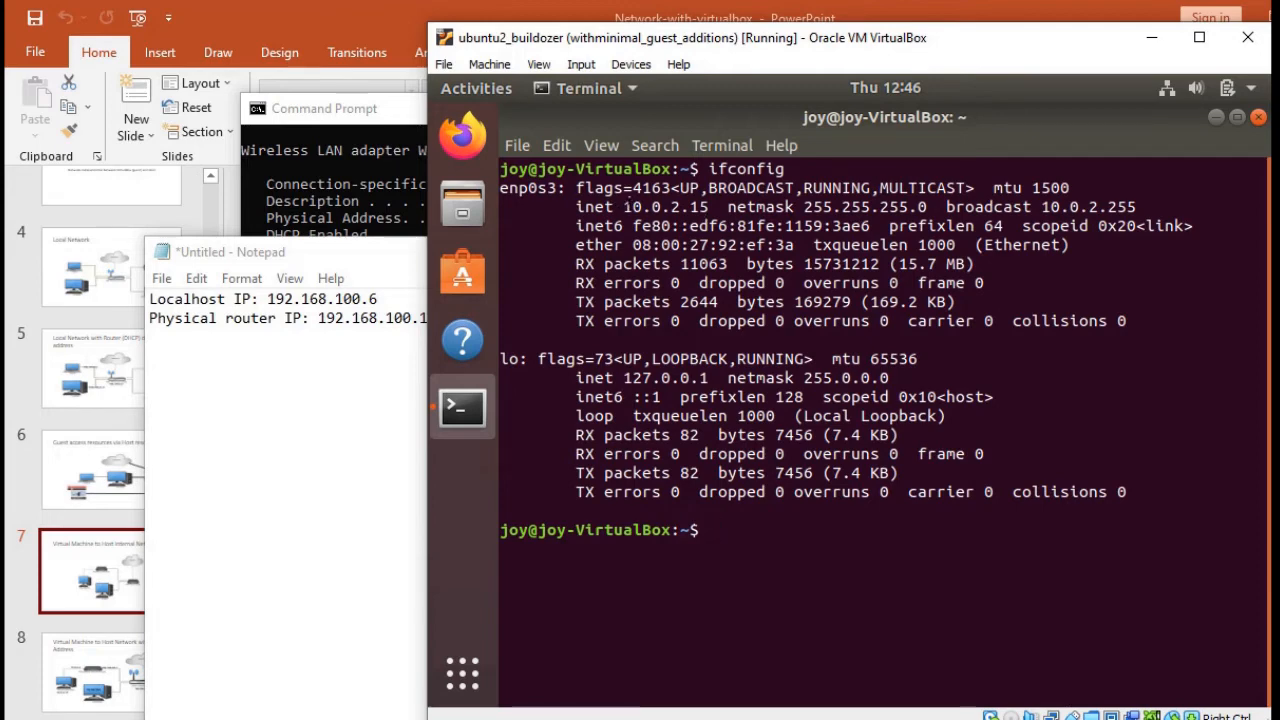
{"action": "left_click_drag", "start_coordinate": [621, 206], "coordinate": [717, 206]}
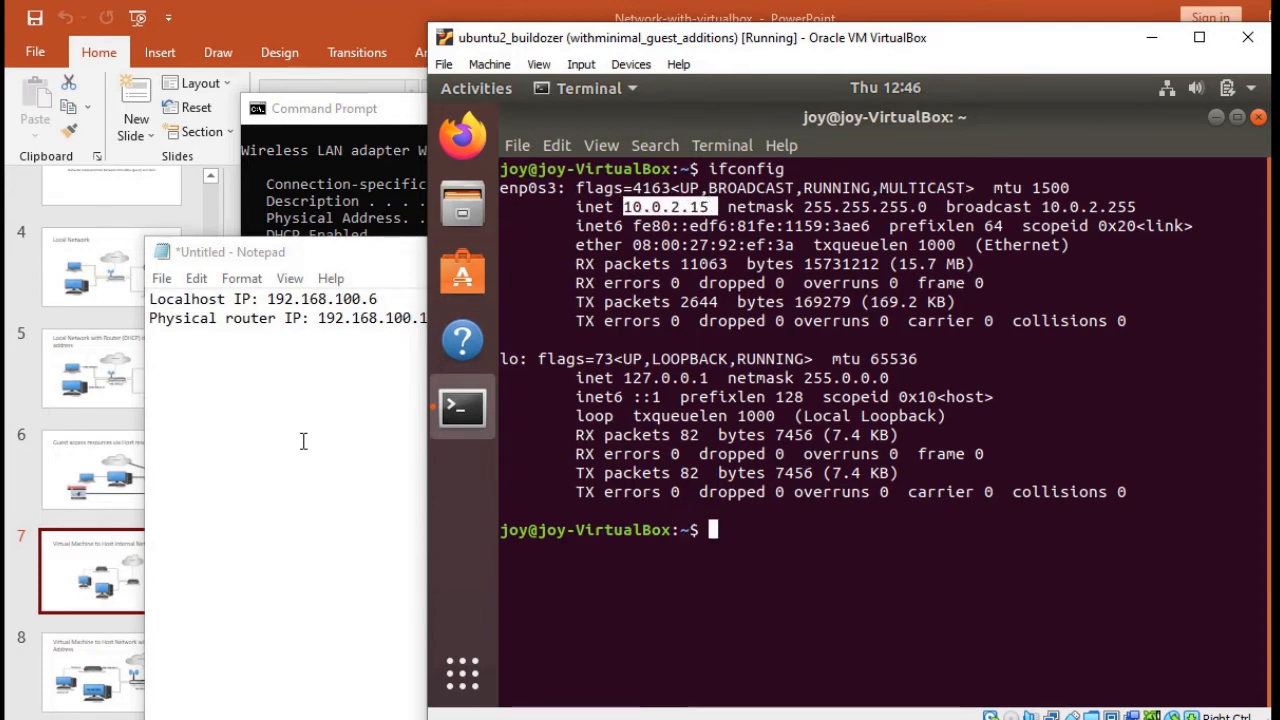
- Leave a blank line below the router entry in the Notepad note and add "VM IP: 10.0.2.15"
{"action": "left_click", "coordinate": [184, 350]}
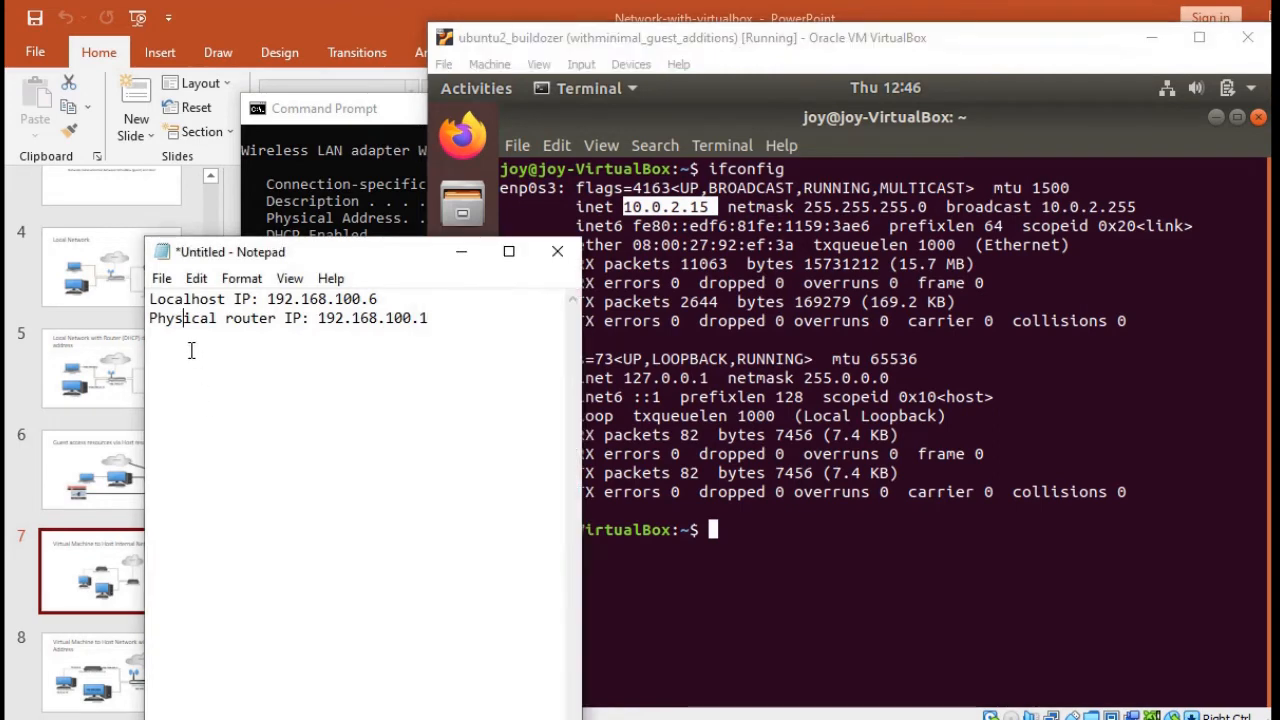
{"action": "left_click", "coordinate": [437, 316]}
{"action": "key", "text": "Return"}
{"action": "key", "text": "Return"}
{"action": "type", "text": "VM IP: 10.0."}
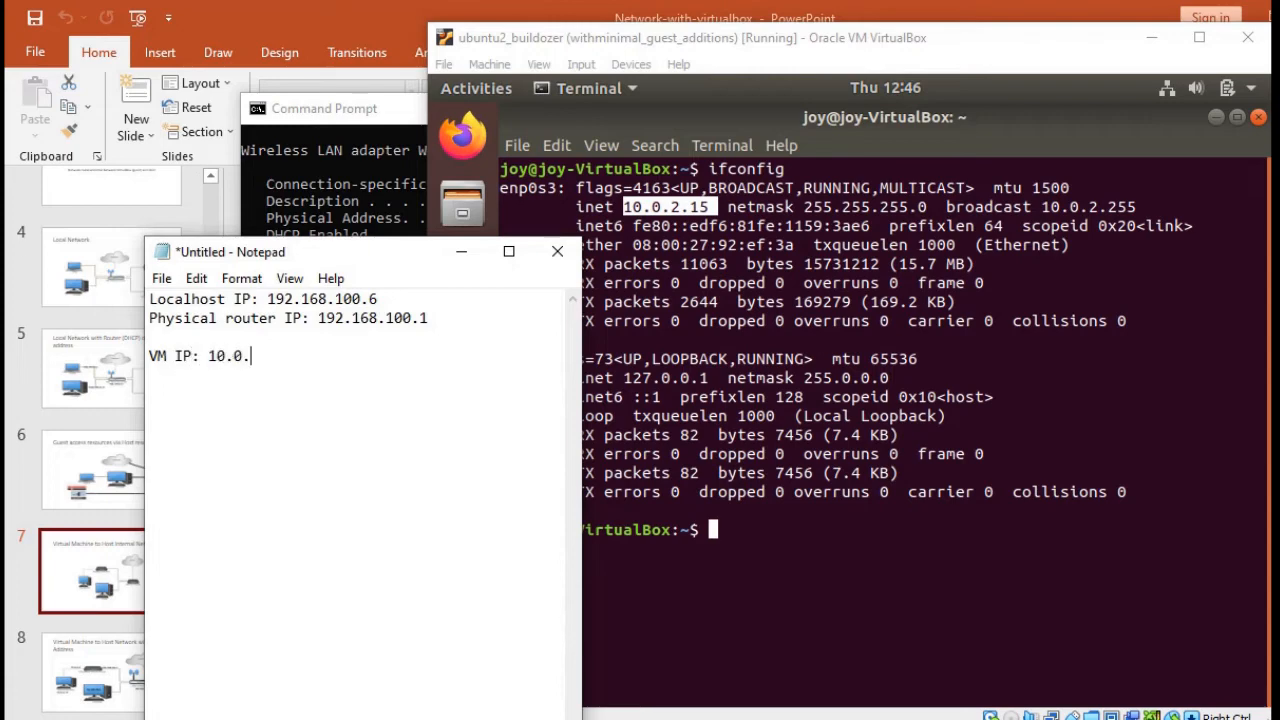
{"action": "type", "text": "2.15"}
{"action": "key", "text": "Return"}
- Switch to the Ubuntu virtual machine and open a new terminal window
{"action": "left_click", "coordinate": [1025, 448]}
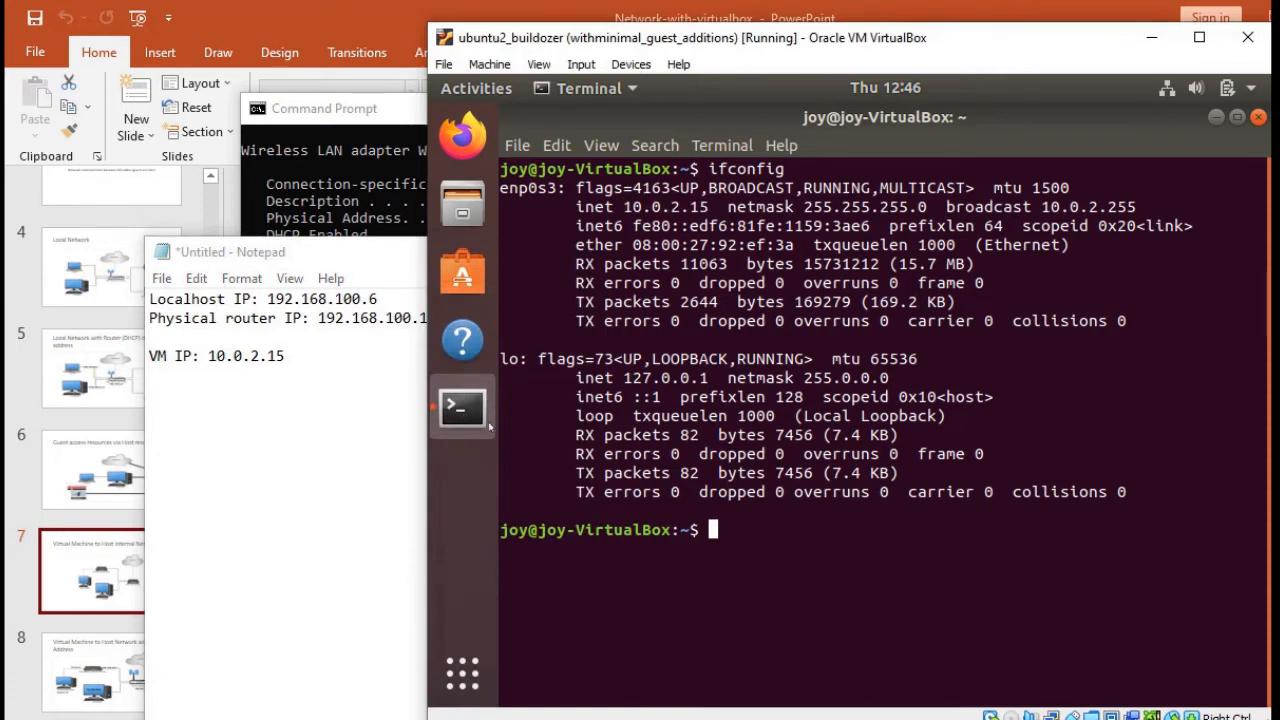
{"action": "right_click", "coordinate": [458, 414]}
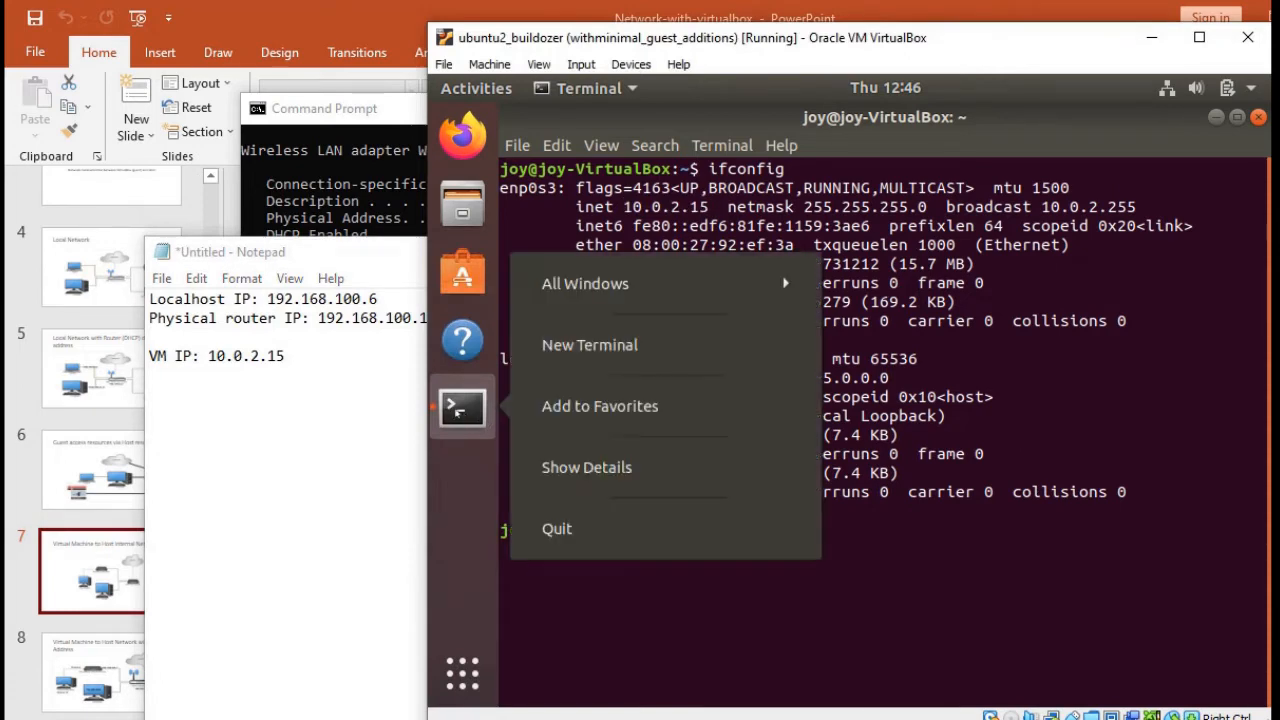
{"action": "left_click", "coordinate": [931, 346]}
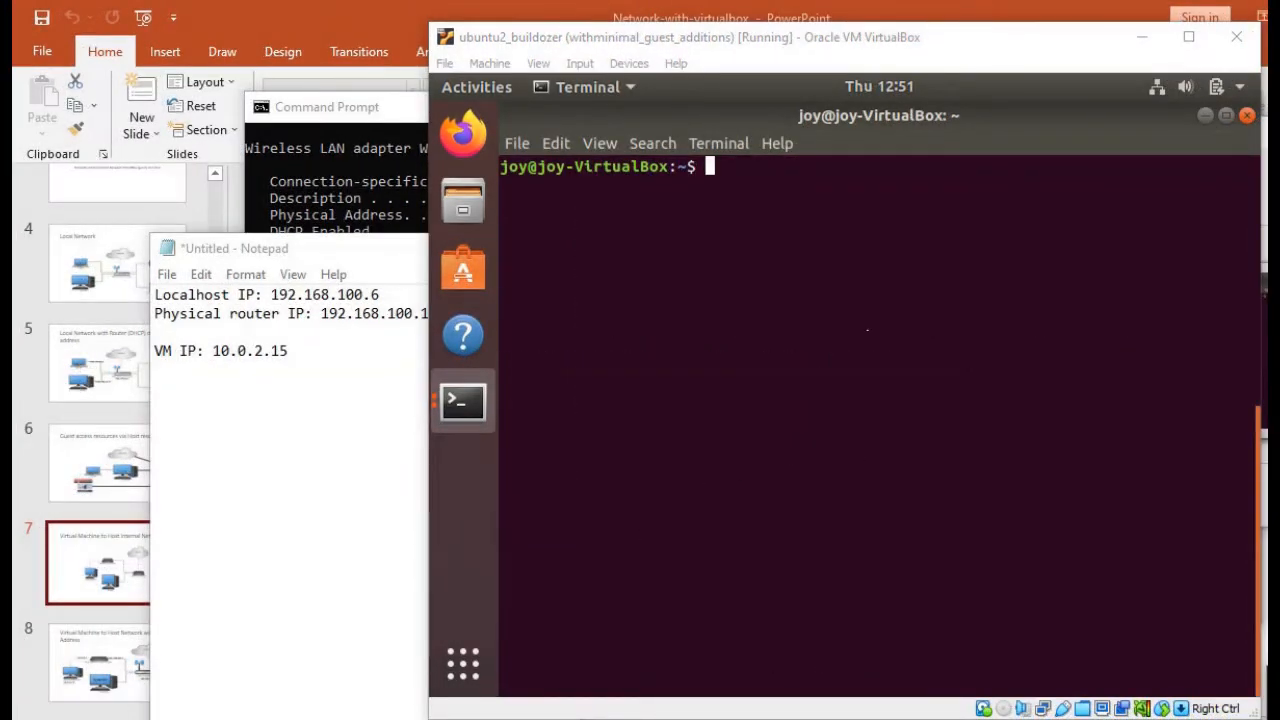
- Insert the label "Virtual router (external) IP:" on a new line above the VM IP entry in the Notepad note
{"action": "left_click", "coordinate": [339, 189]}
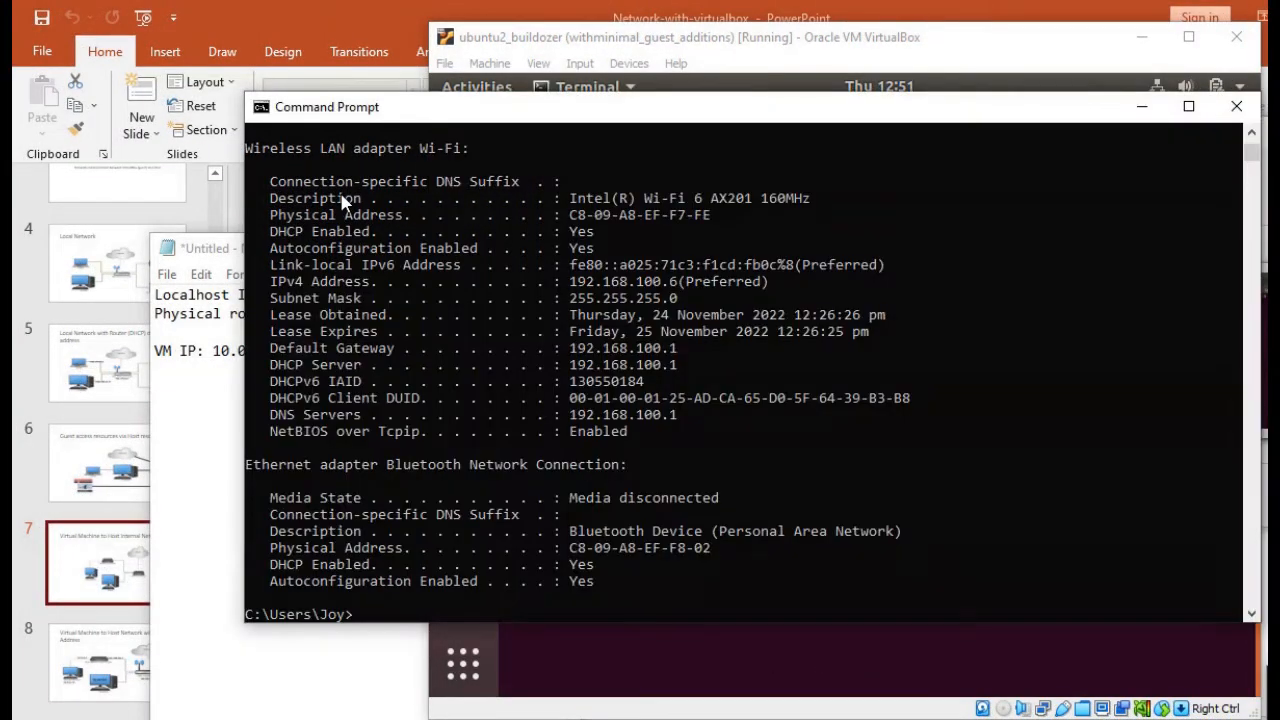
{"action": "left_click", "coordinate": [212, 340]}
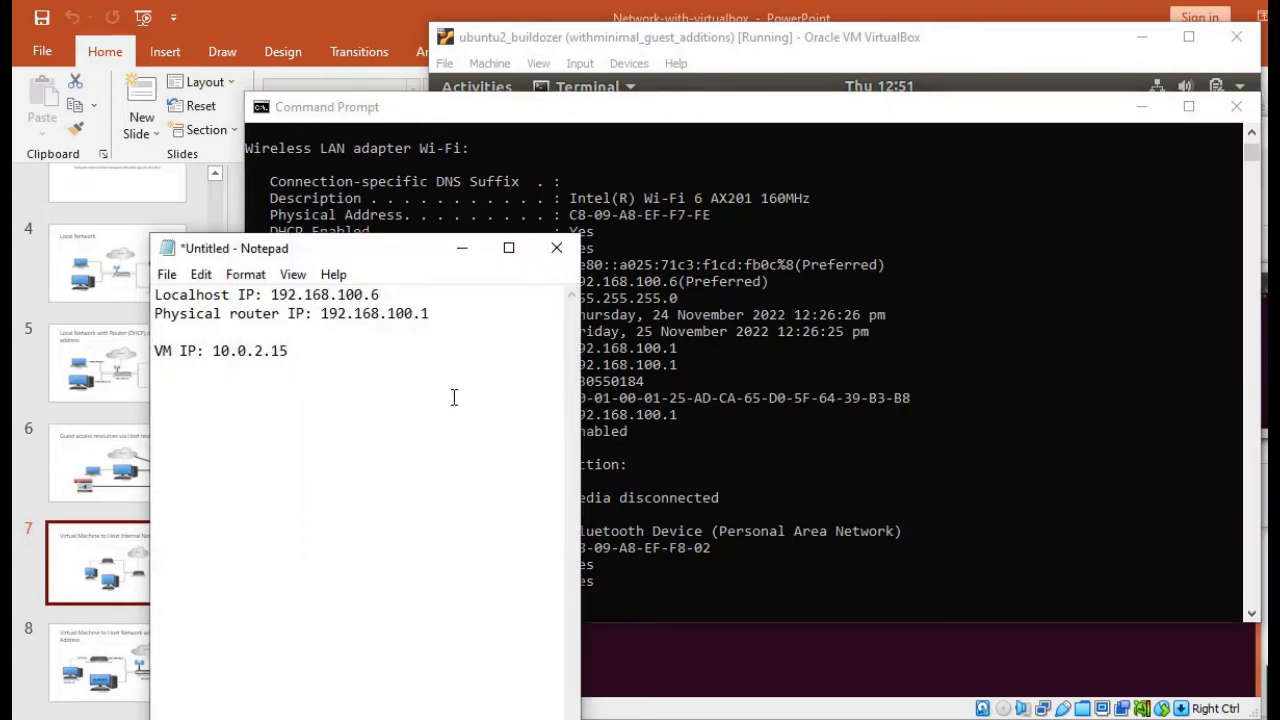
{"action": "key", "text": "Return"}
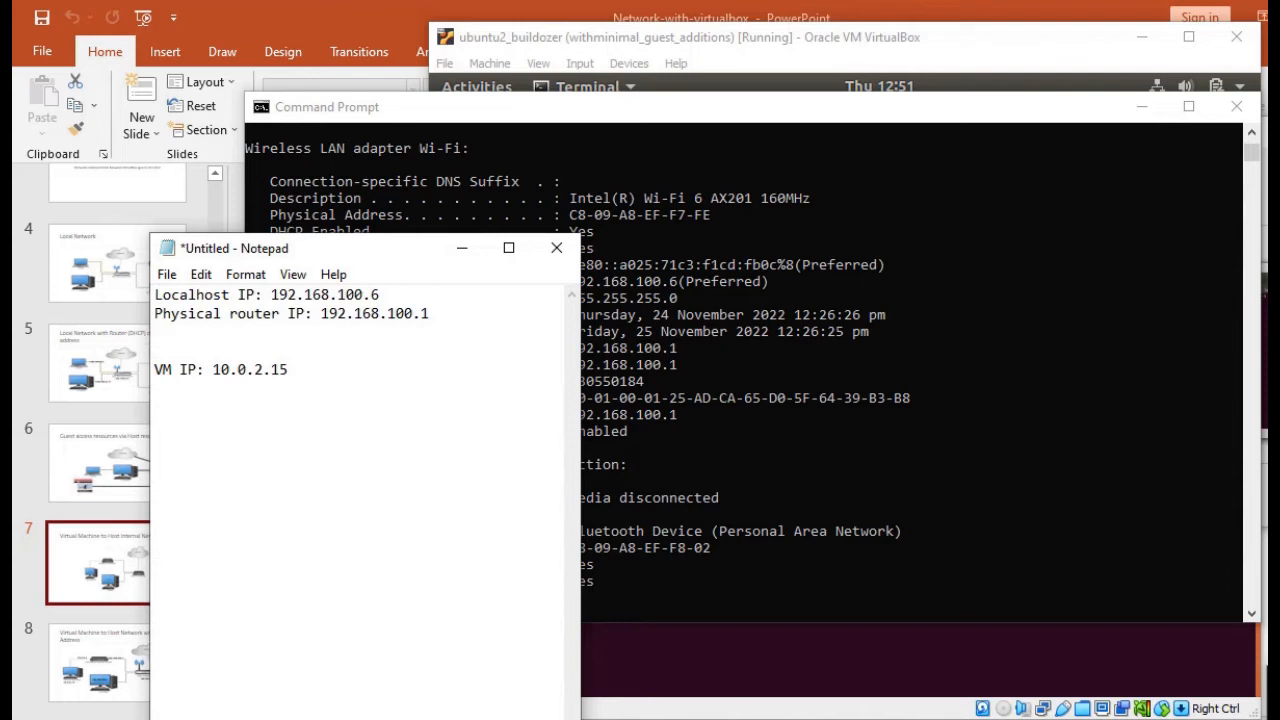
{"action": "type", "text": "Virtual"}
{"action": "type", "text": "router ("}
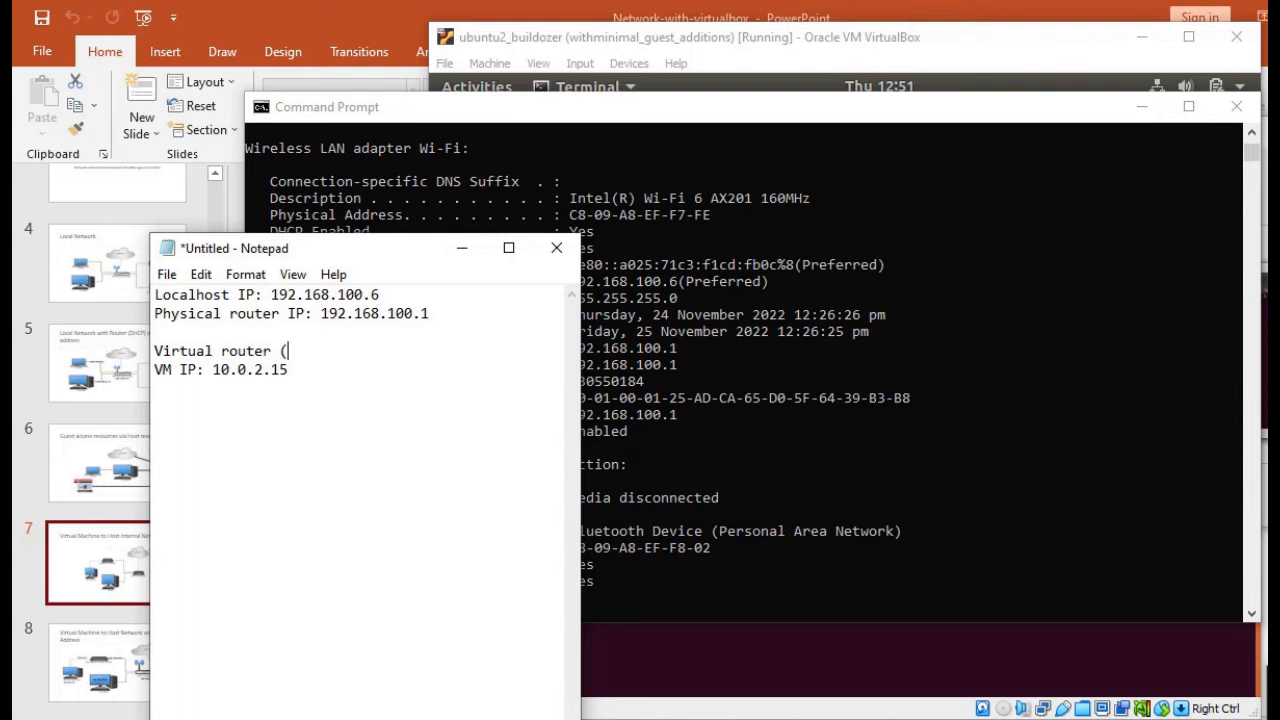
{"action": "type", "text": "external ) IP :"}
- Examine the host's ipconfig output in Command Prompt for the VirtualBox Host-Only Ethernet Adapter's IPv4 address
{"action": "left_click", "coordinate": [951, 458]}
{"action": "scroll", "coordinate": [811, 426], "scroll_direction": "down", "scroll_amount": 1}
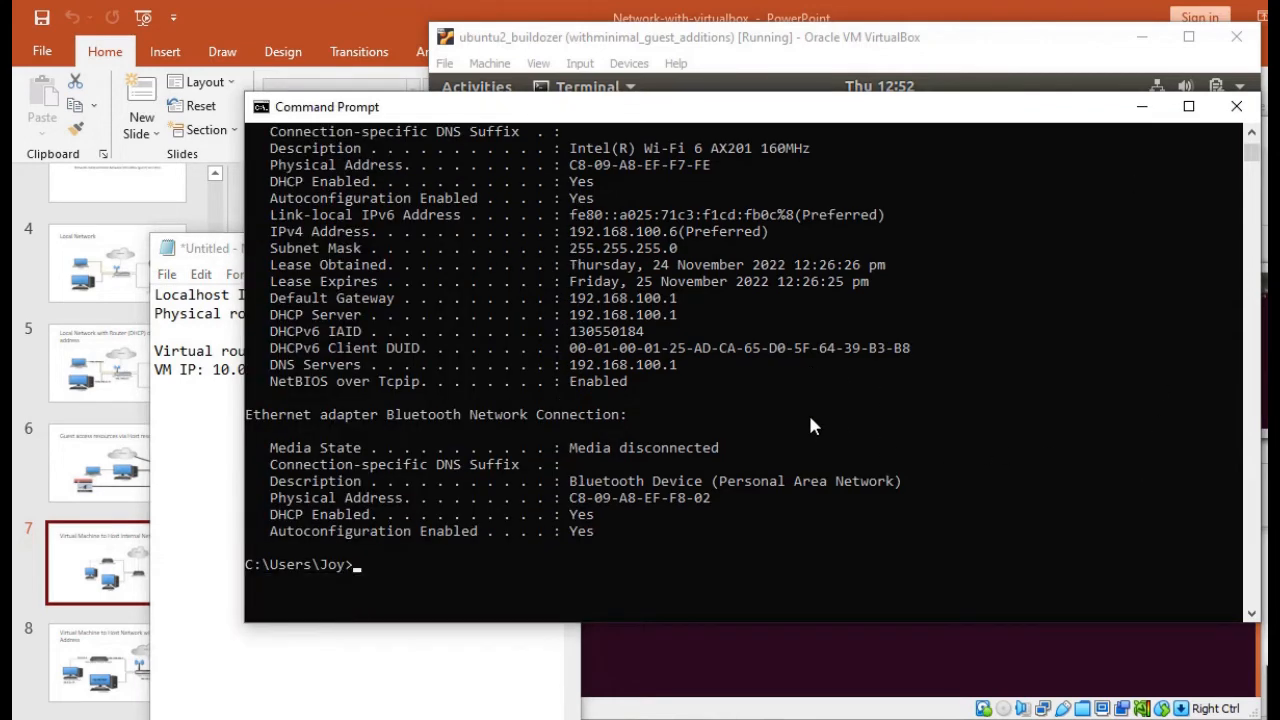
{"action": "scroll", "coordinate": [811, 426], "scroll_direction": "up", "scroll_amount": 2}
{"action": "scroll", "coordinate": [811, 426], "scroll_direction": "up", "scroll_amount": 2}
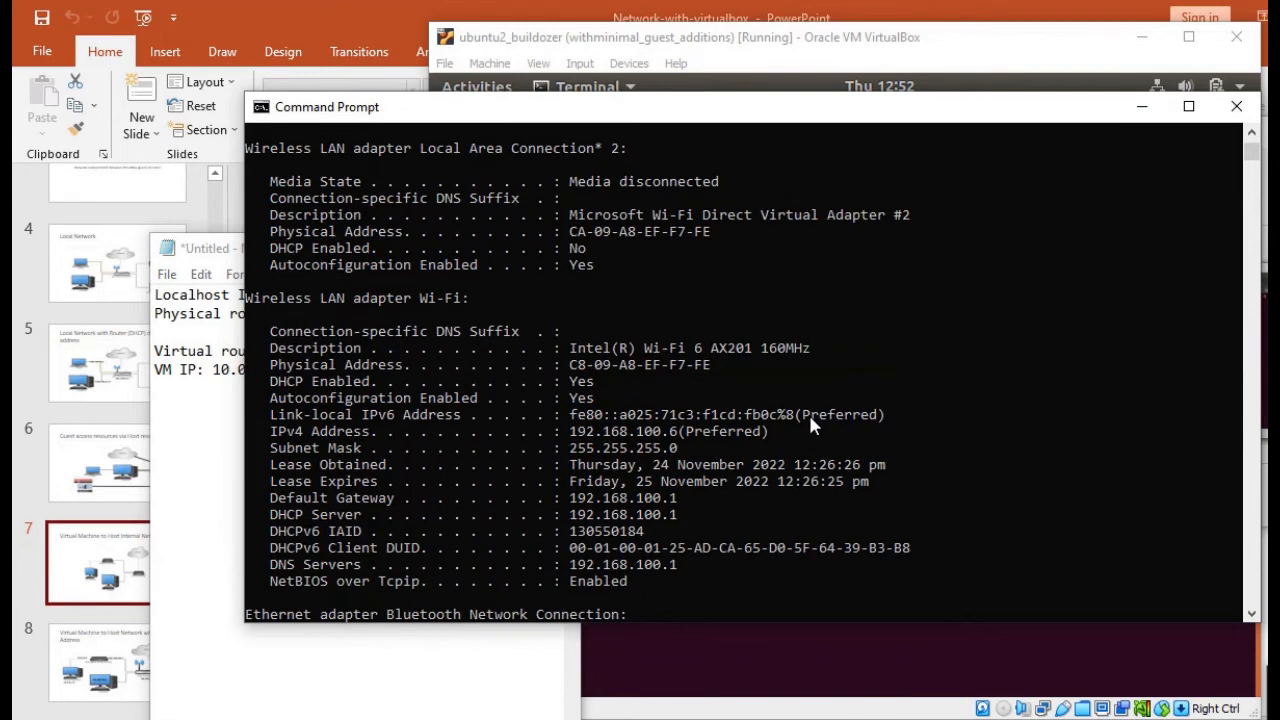
{"action": "scroll", "coordinate": [810, 420], "scroll_direction": "up", "scroll_amount": 5}
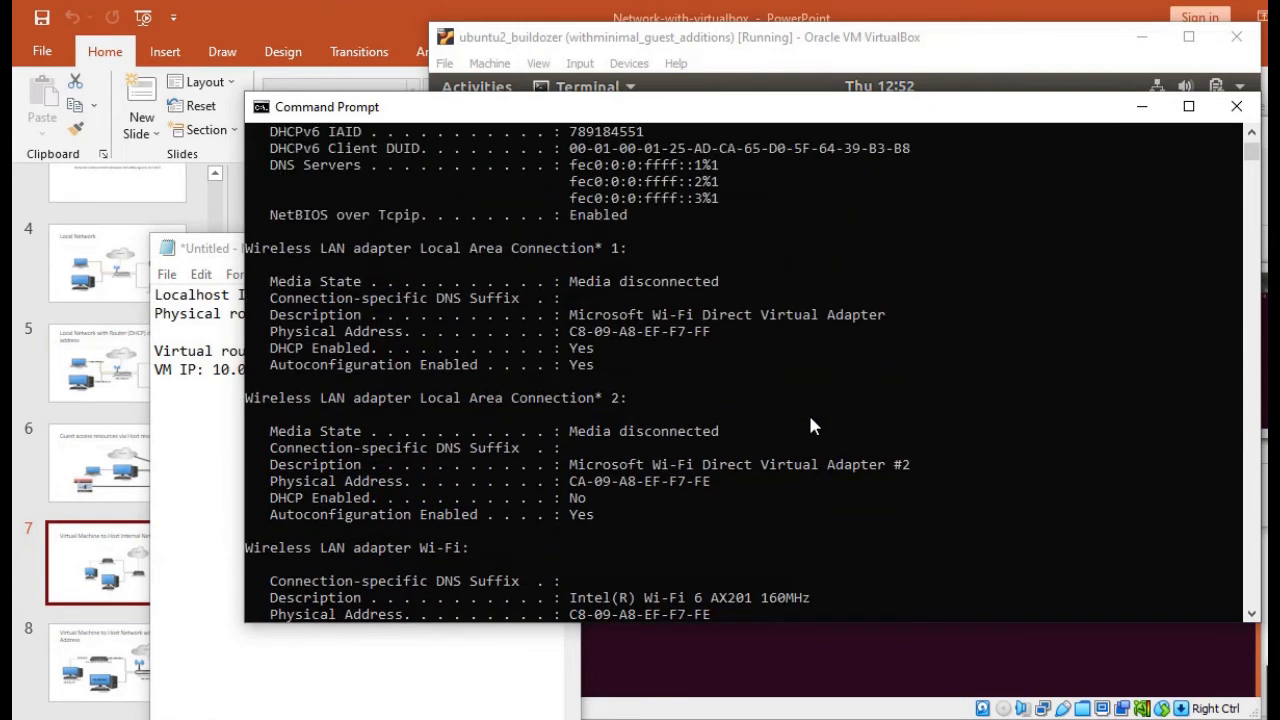
{"action": "scroll", "coordinate": [811, 426], "scroll_direction": "up", "scroll_amount": 5}
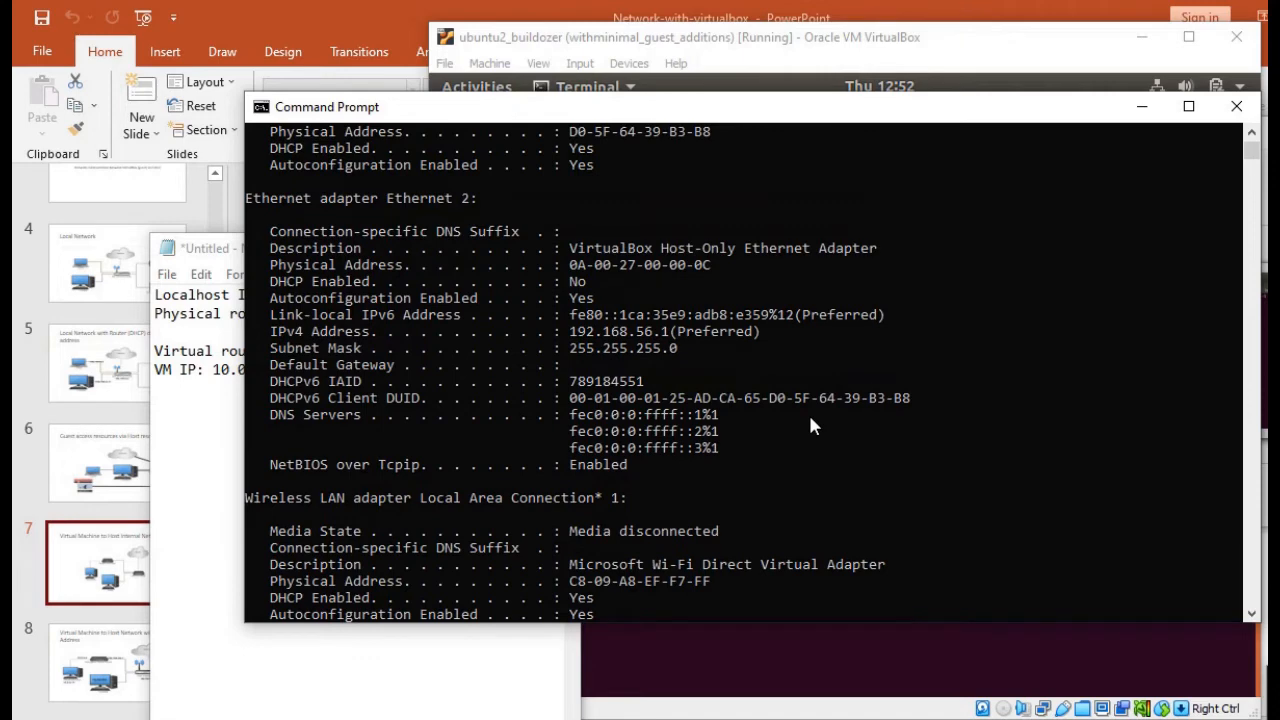
{"action": "scroll", "coordinate": [811, 426], "scroll_direction": "up", "scroll_amount": 2}
{"action": "scroll", "coordinate": [811, 426], "scroll_direction": "up", "scroll_amount": 1}
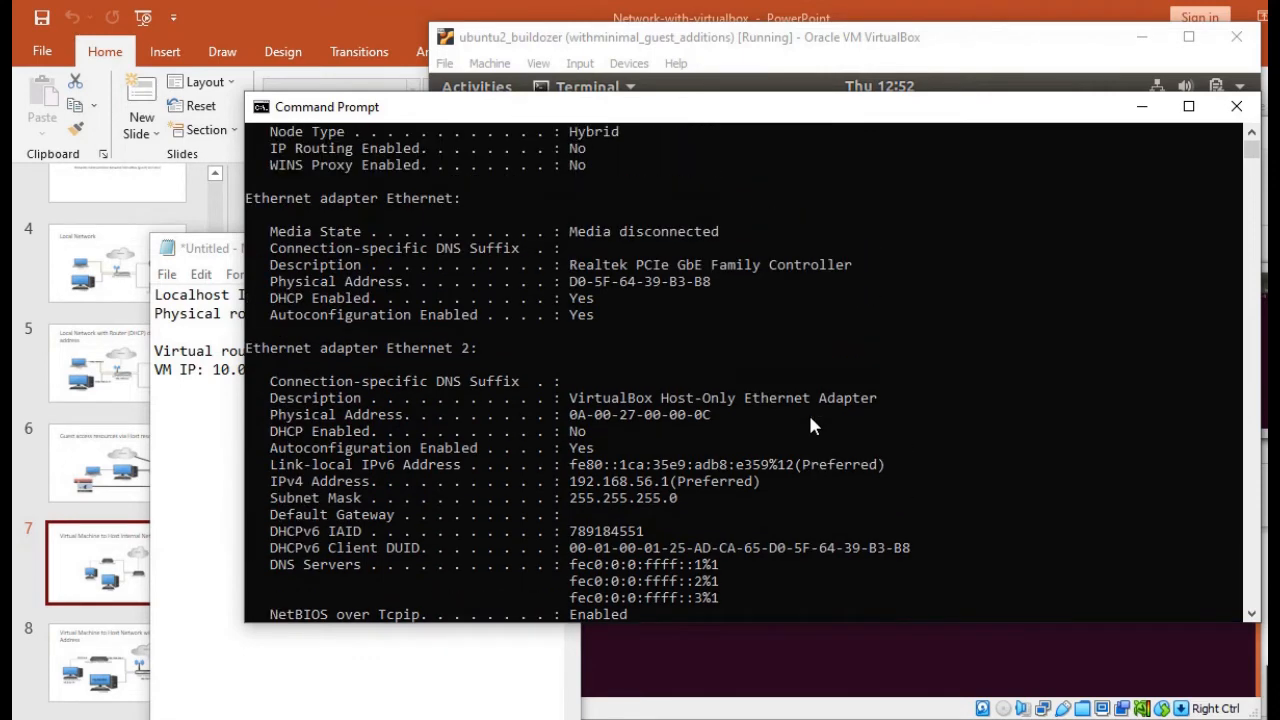
{"action": "scroll", "coordinate": [811, 426], "scroll_direction": "up", "scroll_amount": 3}
{"action": "scroll", "coordinate": [811, 426], "scroll_direction": "down", "scroll_amount": 4}
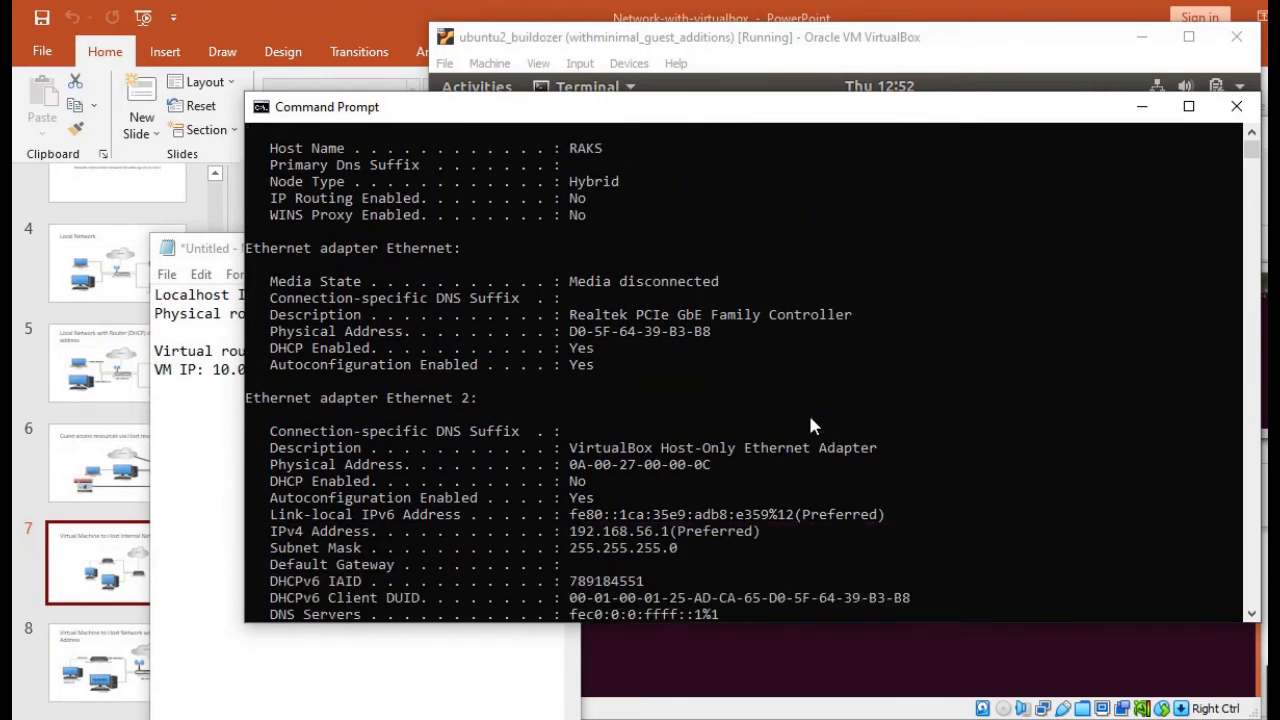
{"action": "scroll", "coordinate": [811, 425], "scroll_direction": "down", "scroll_amount": 3}
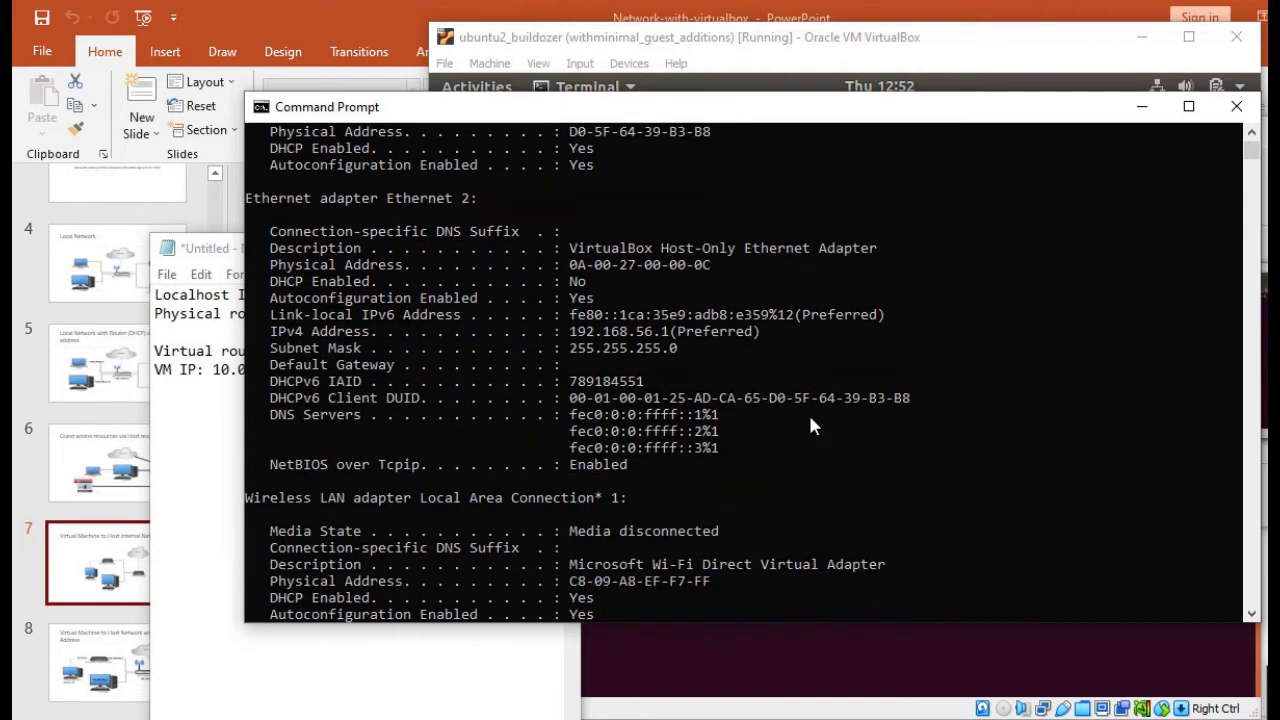
{"action": "scroll", "coordinate": [811, 426], "scroll_direction": "down", "scroll_amount": 3}
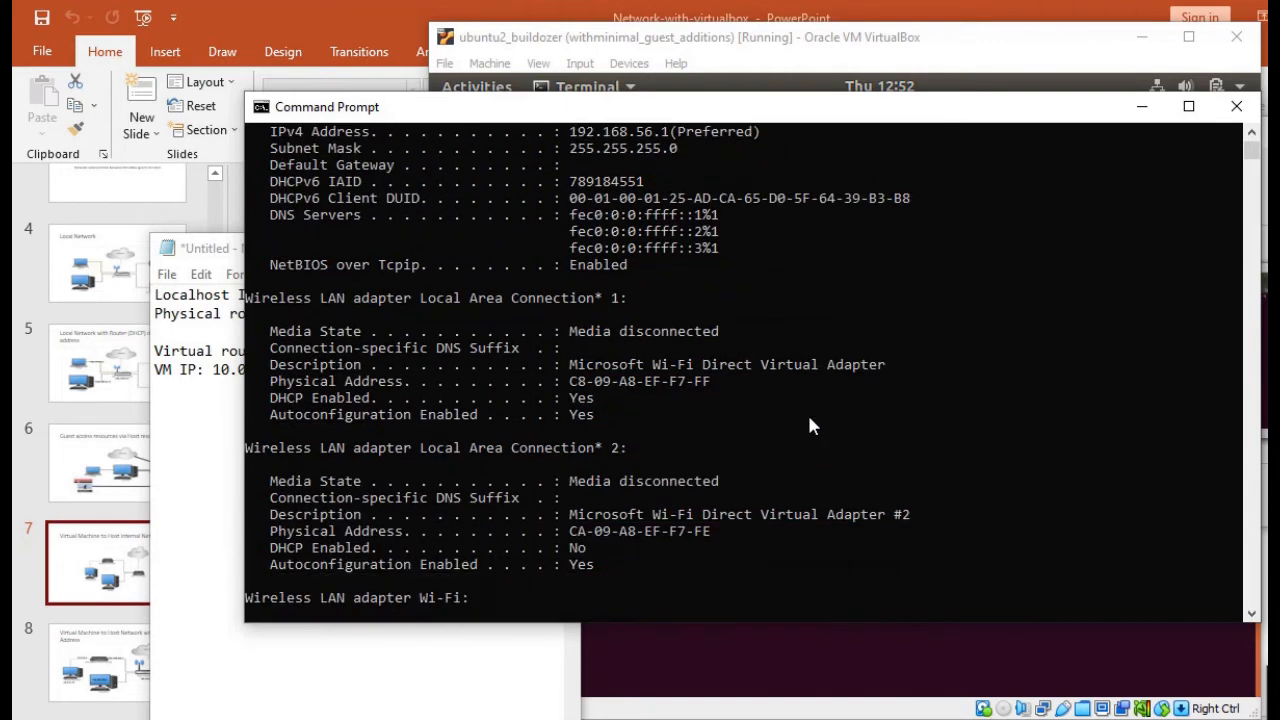
{"action": "scroll", "coordinate": [811, 426], "scroll_direction": "down", "scroll_amount": 1}
{"action": "scroll", "coordinate": [811, 426], "scroll_direction": "down", "scroll_amount": 3}
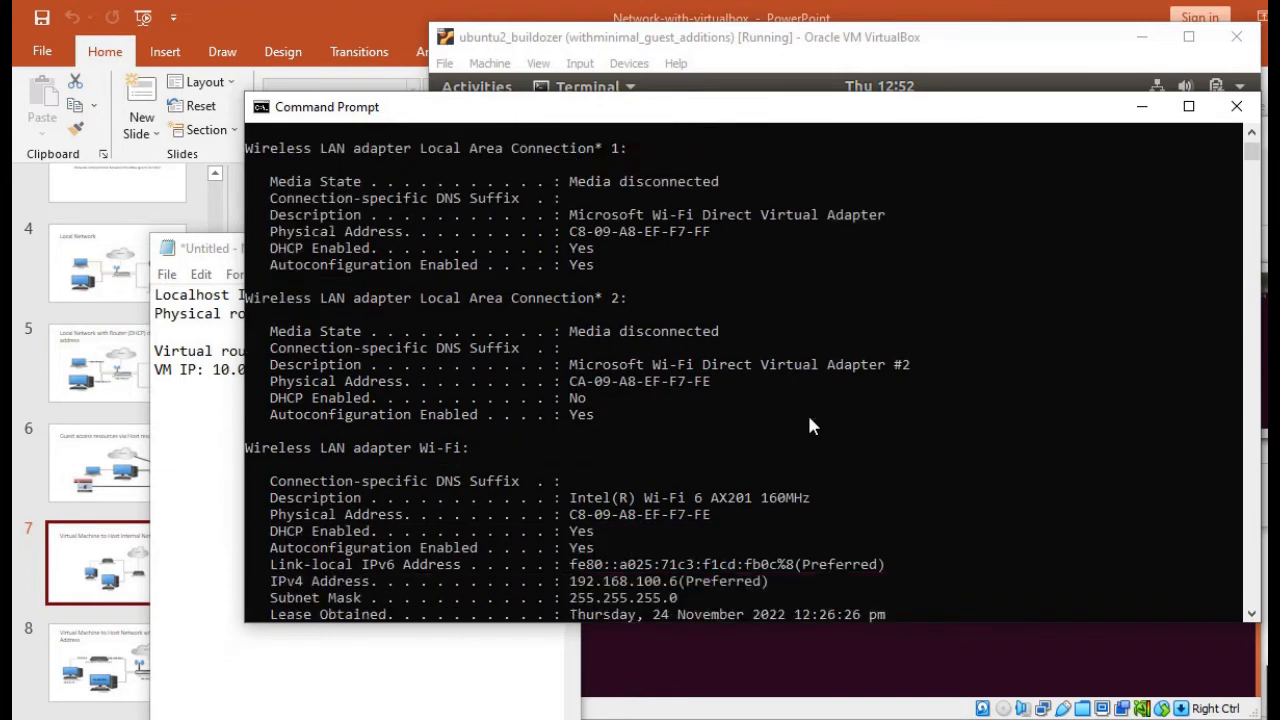
{"action": "scroll", "coordinate": [811, 426], "scroll_direction": "down", "scroll_amount": 3}
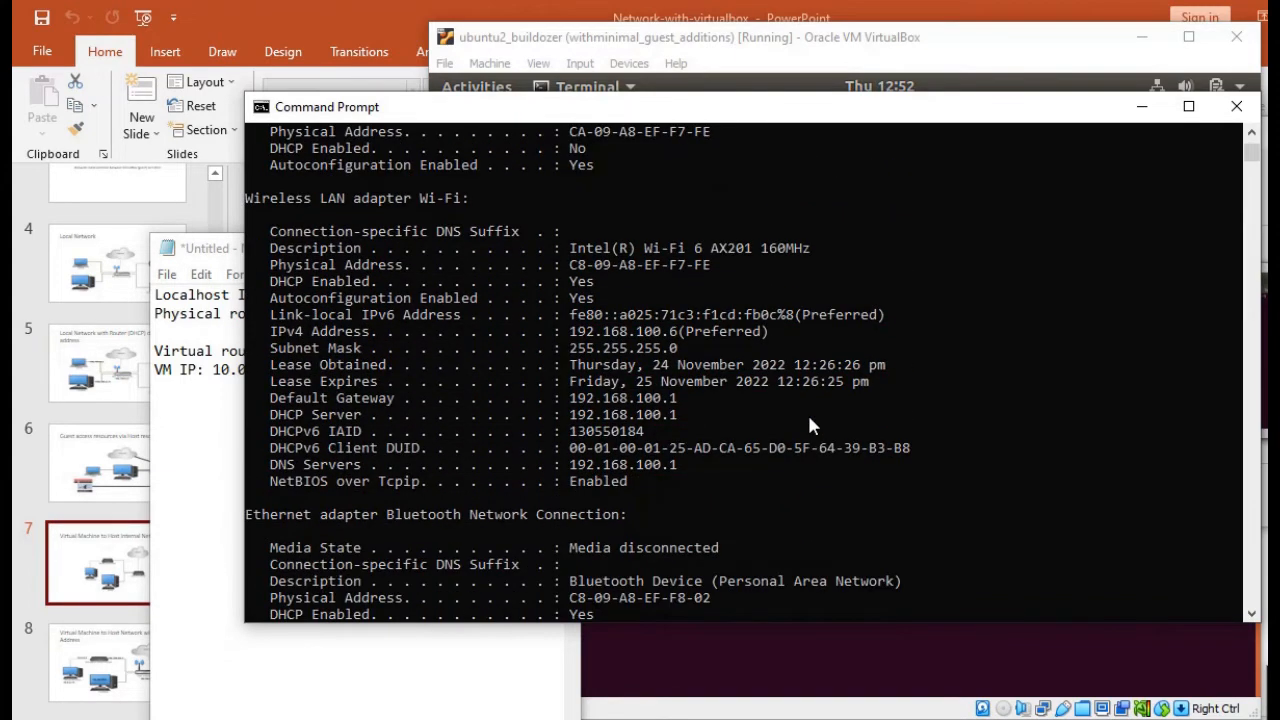
{"action": "scroll", "coordinate": [811, 426], "scroll_direction": "down", "scroll_amount": 2}
{"action": "scroll", "coordinate": [811, 426], "scroll_direction": "up", "scroll_amount": 7}
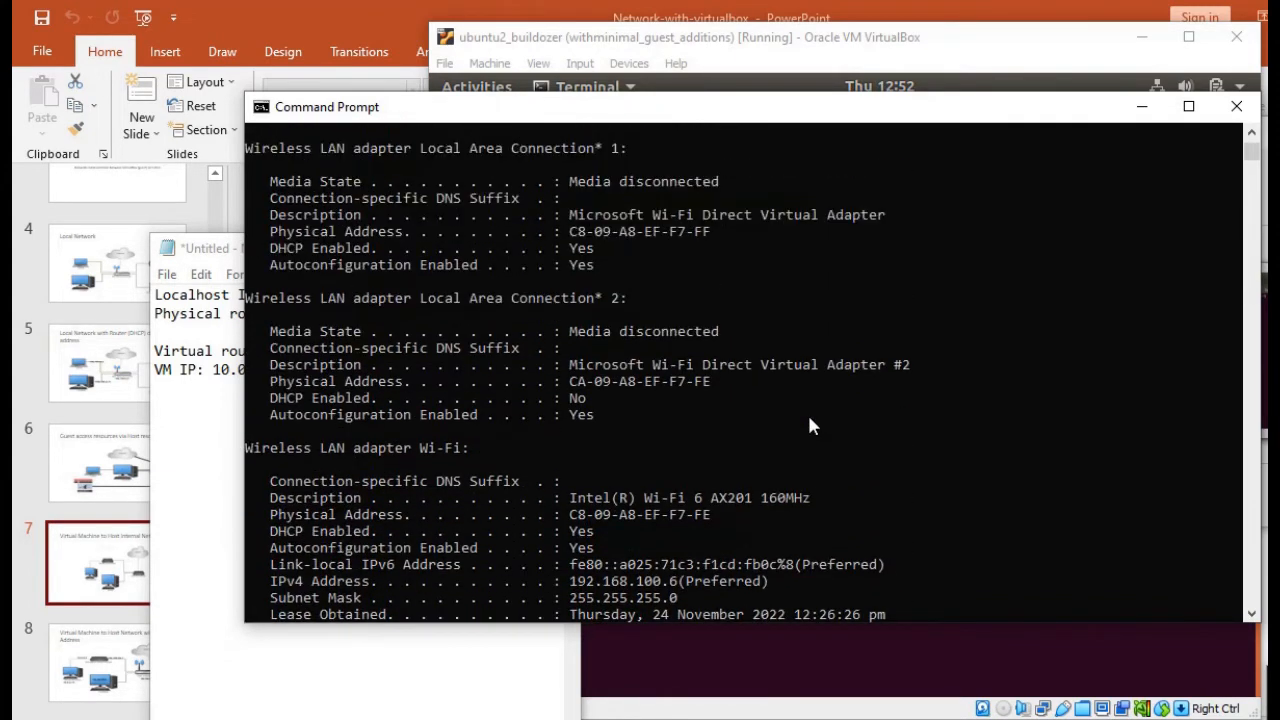
{"action": "scroll", "coordinate": [811, 426], "scroll_direction": "up", "scroll_amount": 1}
{"action": "scroll", "coordinate": [811, 426], "scroll_direction": "up", "scroll_amount": 4}
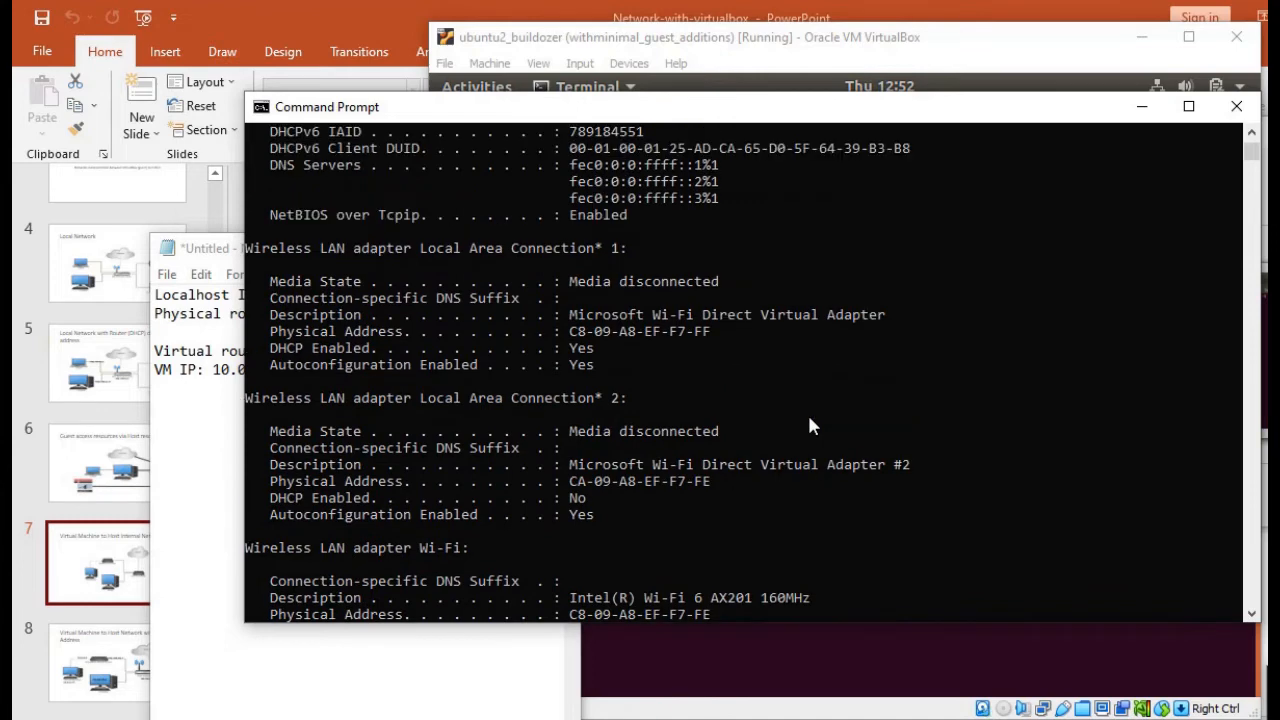
{"action": "scroll", "coordinate": [811, 426], "scroll_direction": "up", "scroll_amount": 2}
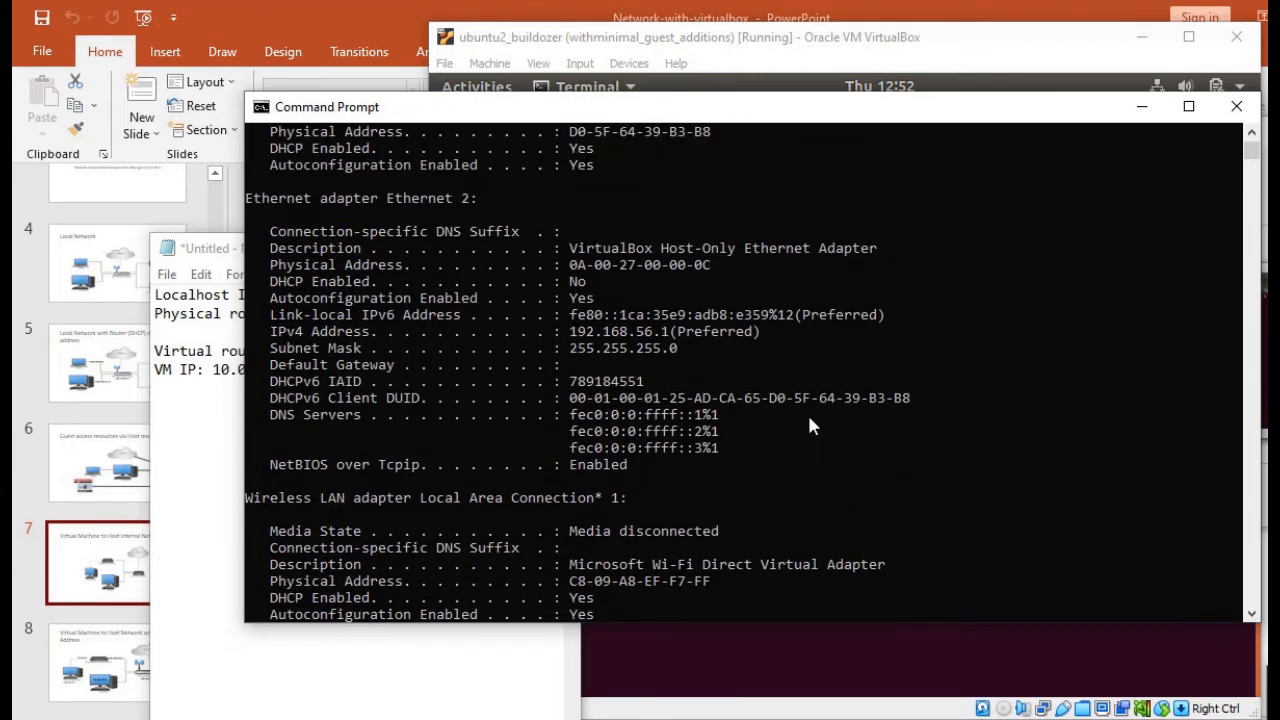
{"action": "scroll", "coordinate": [811, 426], "scroll_direction": "up", "scroll_amount": 3}
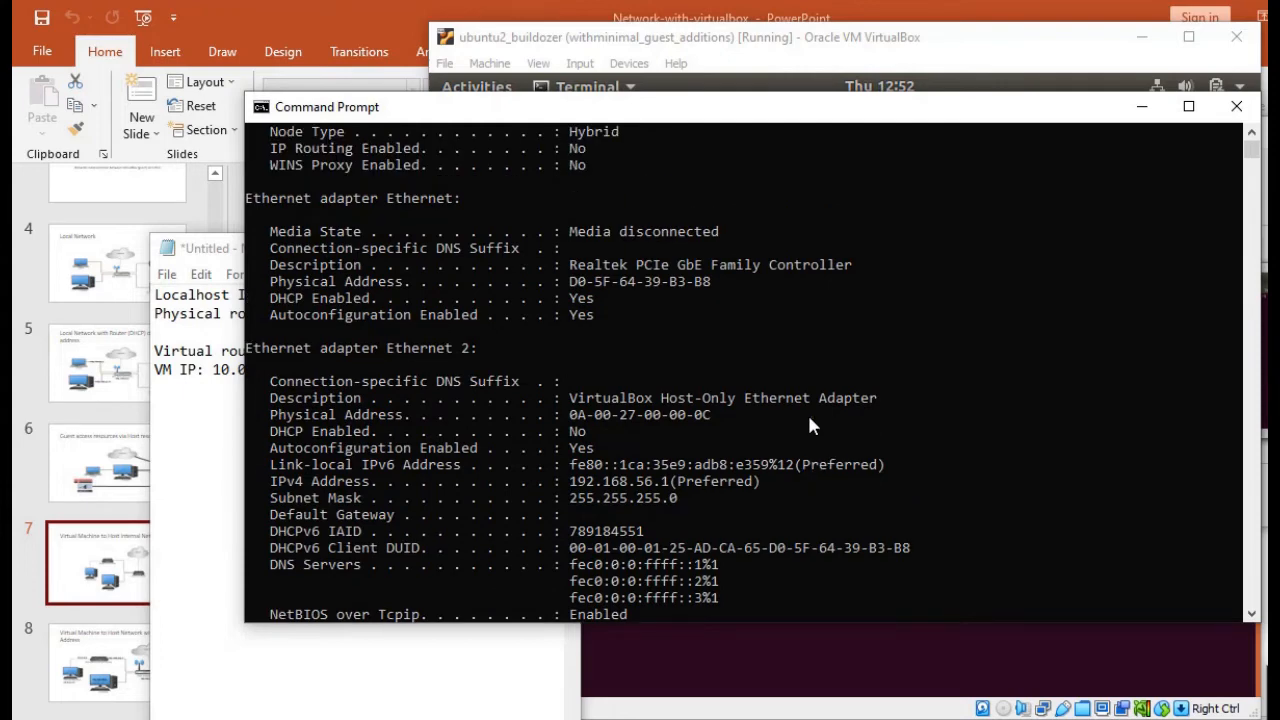
- Copy the VirtualBox Host-Only adapter's IPv4 address and enter 192.168.56.1 after the virtual router's external IP label in the Notepad note
{"action": "scroll", "coordinate": [810, 420], "scroll_direction": "down", "scroll_amount": 1}
{"action": "left_click_drag", "start_coordinate": [572, 437], "coordinate": [668, 447]}
{"action": "right_click", "coordinate": [668, 447]}
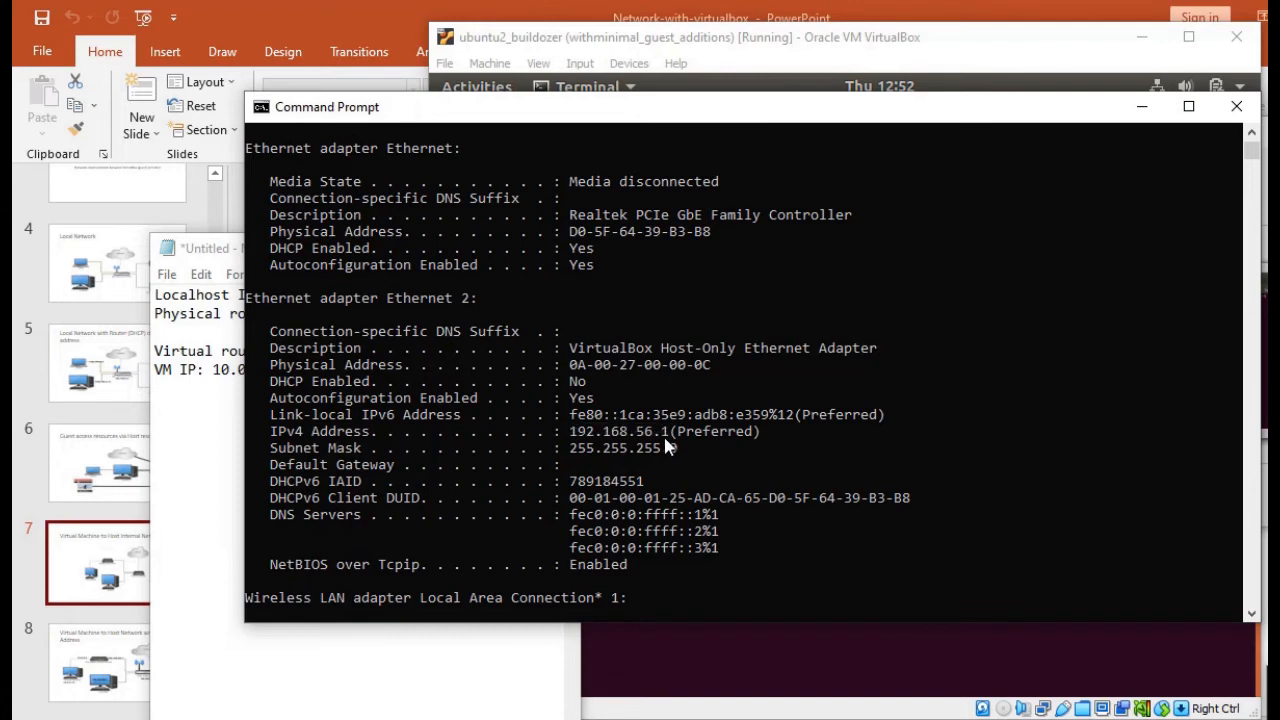
{"action": "left_click", "coordinate": [180, 402]}
{"action": "left_click", "coordinate": [436, 356]}
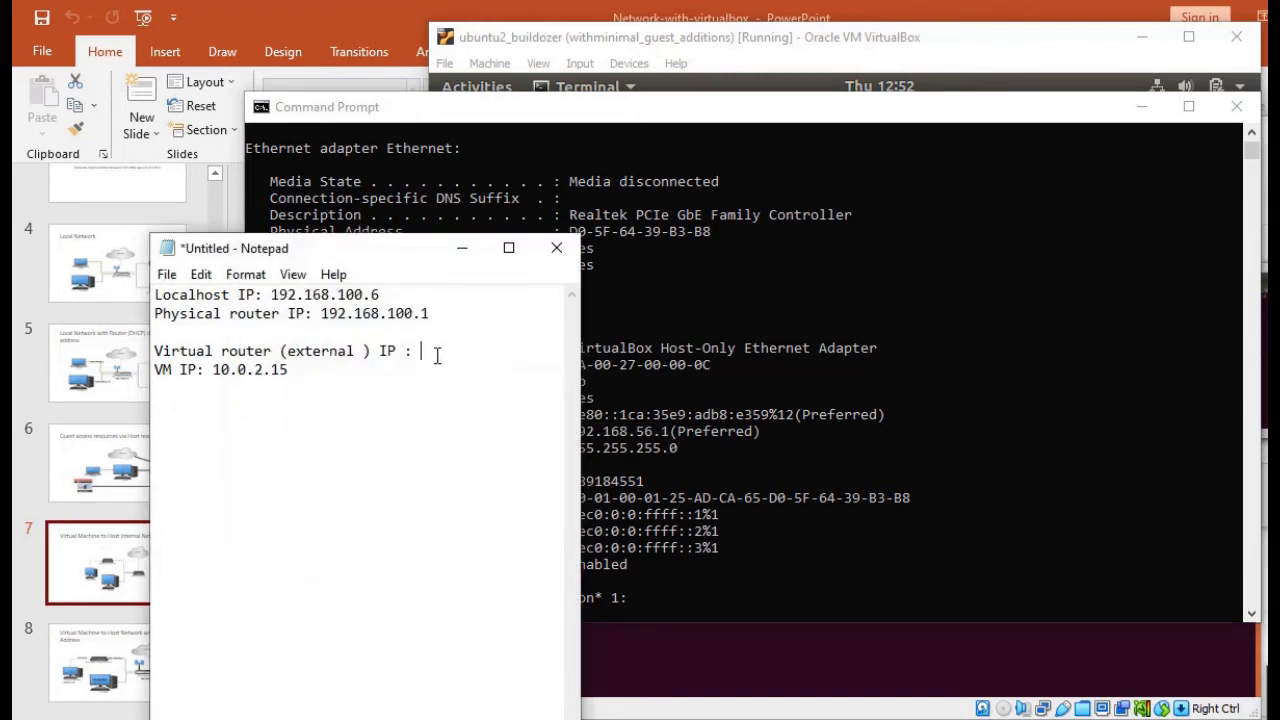
{"action": "type", "text": "192.168.56.1"}
- Add the label "Virtual router (internal ) IP :" on a new line below the VM IP entry in the Notepad note
{"action": "left_click", "coordinate": [315, 373]}
{"action": "key", "text": "Return"}
{"action": "type", "text": "Vi"}
{"action": "type", "text": "ers"}
{"action": "key", "text": "BackSpace"}
{"action": "key", "text": "BackSpace"}
{"action": "key", "text": "BackSpace"}
{"action": "type", "text": "rtual "}
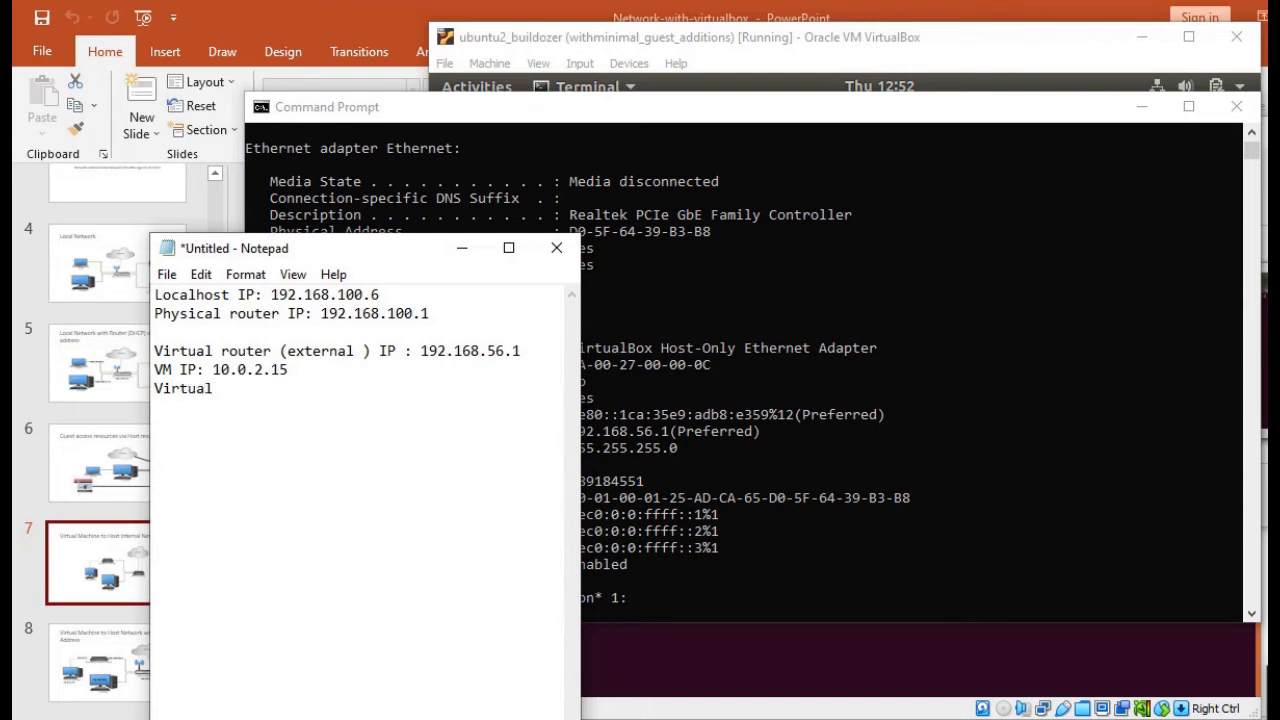
{"action": "type", "text": "router (internal"}
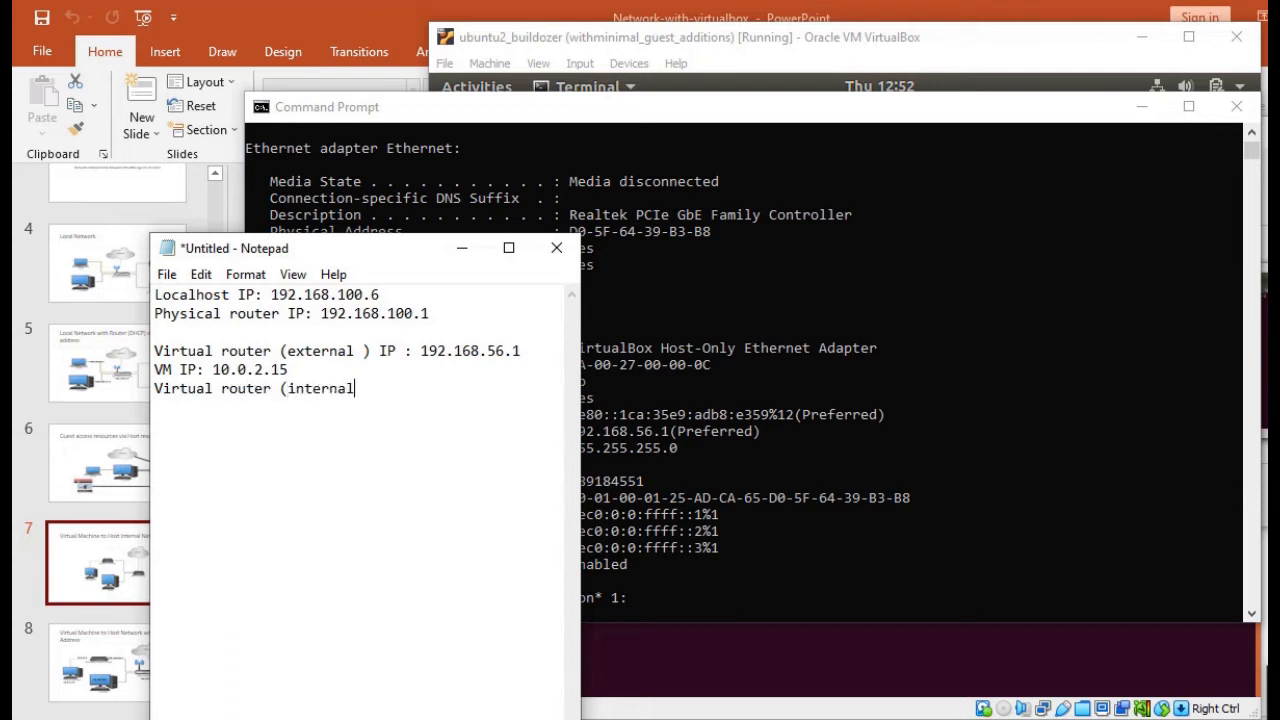
{"action": "type", "text": " ) IP :"}
- Run ip r |grep "default" in the virtual machine's terminal and enter 10.0.2.2 as the virtual router's internal IP in the Notepad note
{"action": "left_click", "coordinate": [794, 714]}
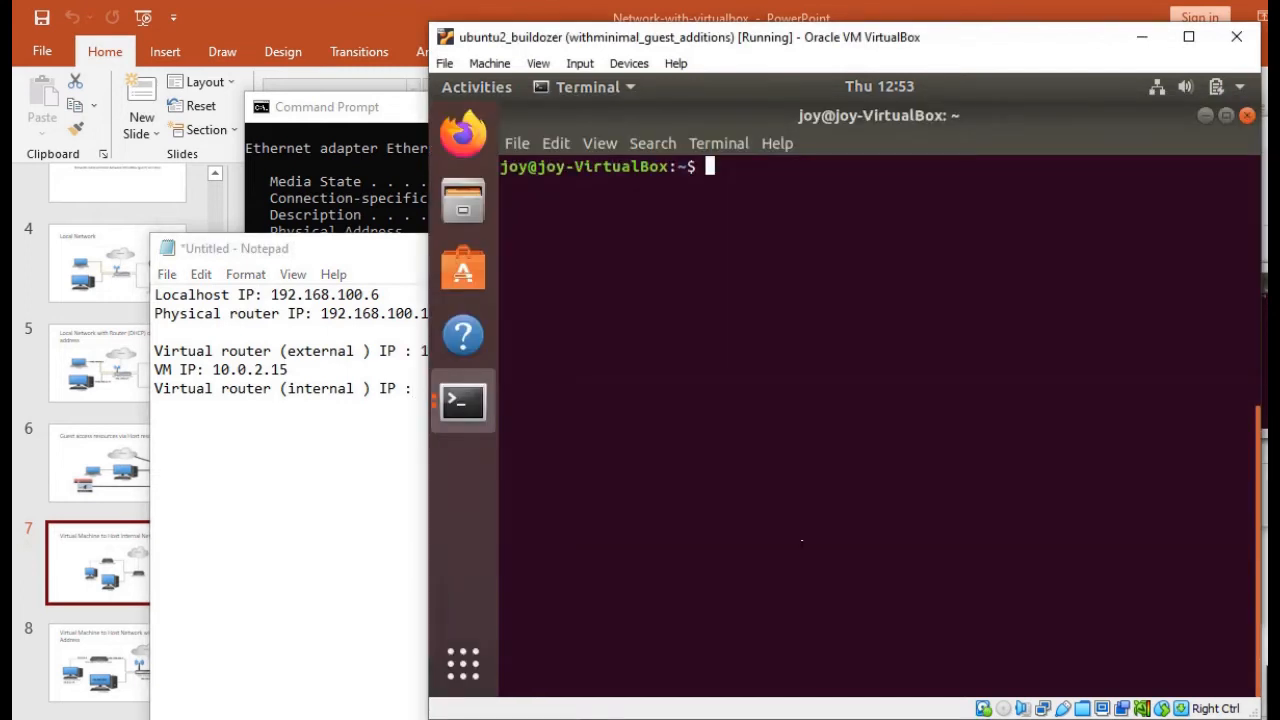
{"action": "type", "text": "ip r |grep "}
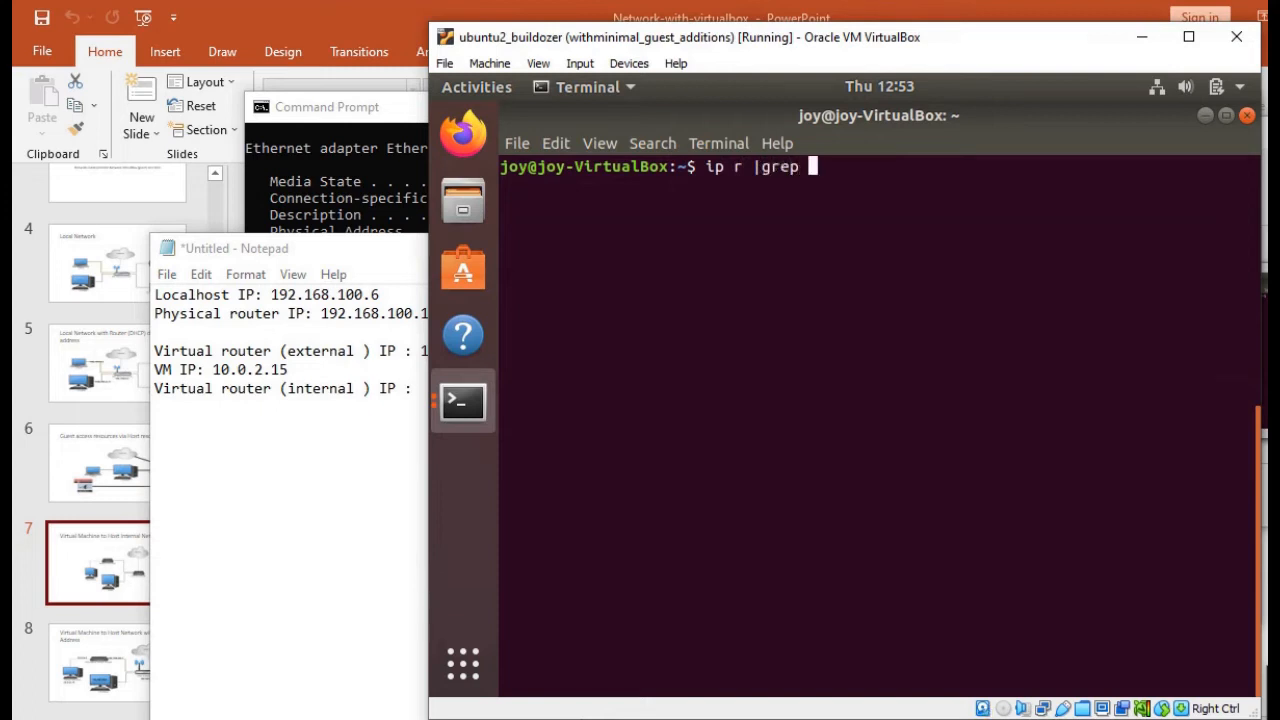
{"action": "type", "text": "\"default"}
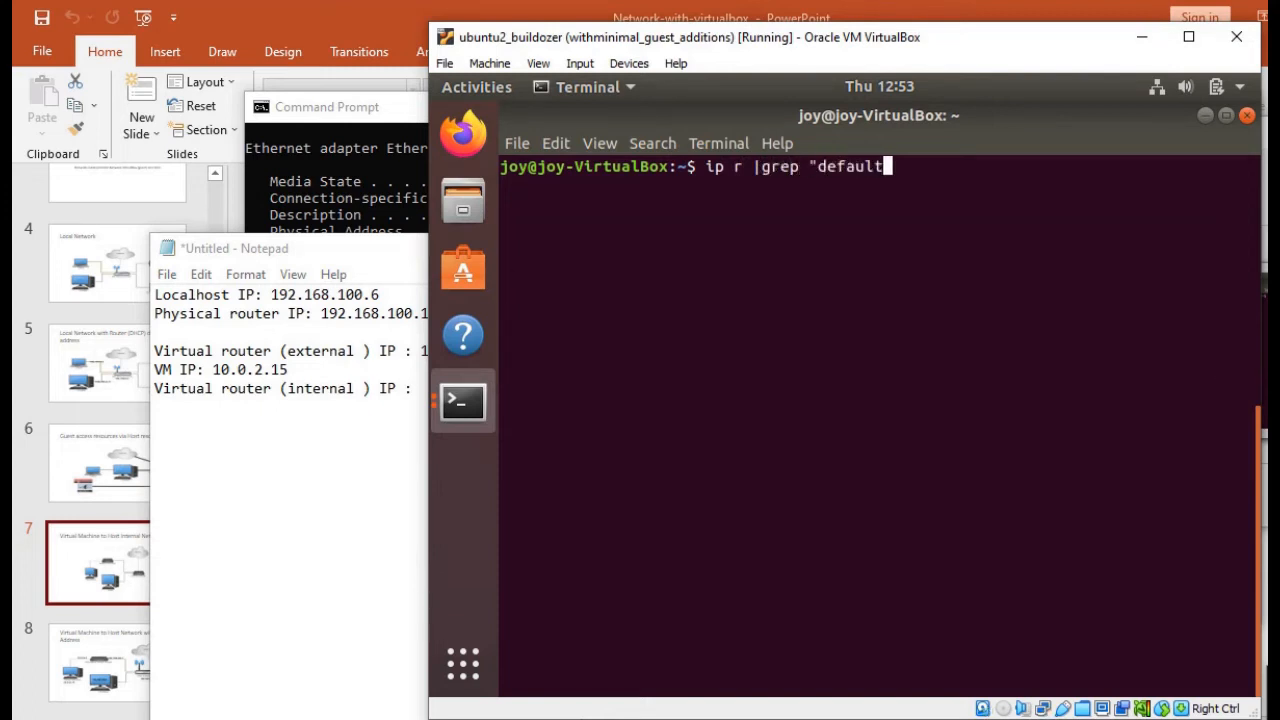
{"action": "type", "text": "\""}
{"action": "key", "text": "Return"}
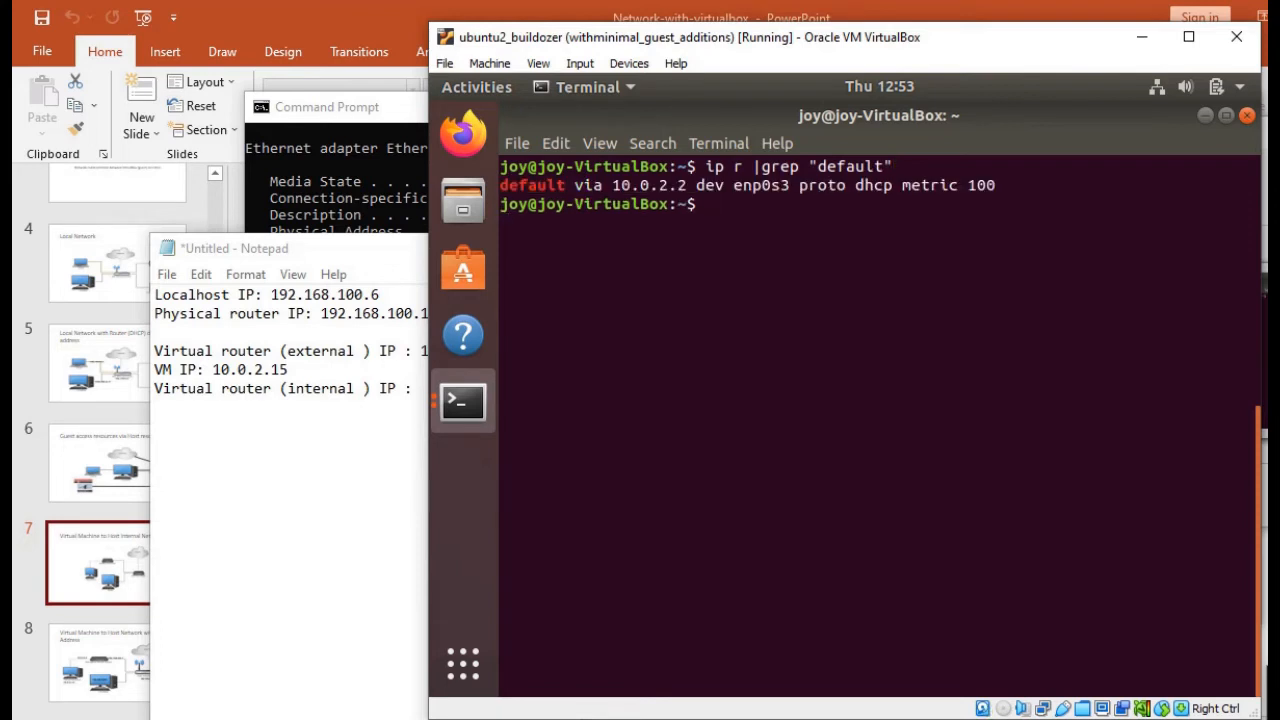
{"action": "left_click", "coordinate": [437, 397]}
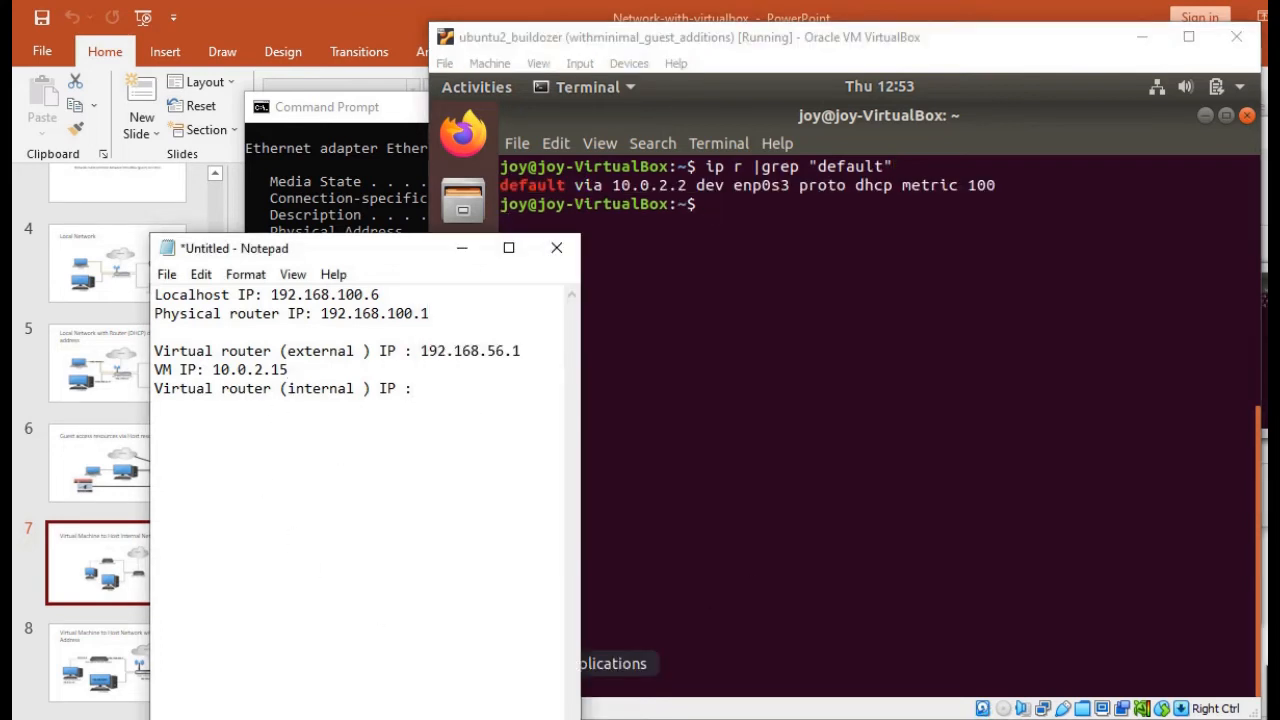
{"action": "type", "text": "10.0.2.2"}
- Switch to the PowerPoint presentation and open slide 8, "Virtual Machine to Host Network with IP Address"
{"action": "left_click", "coordinate": [316, 10]}
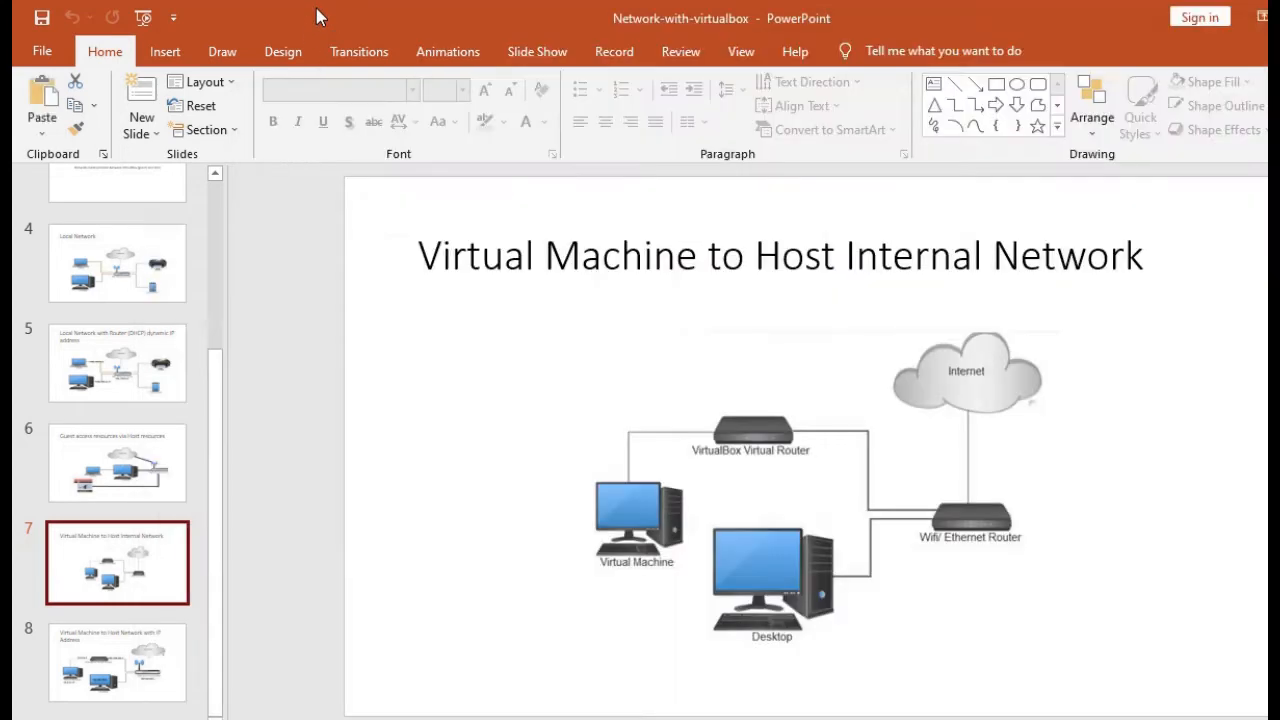
{"action": "left_click", "coordinate": [150, 688]}
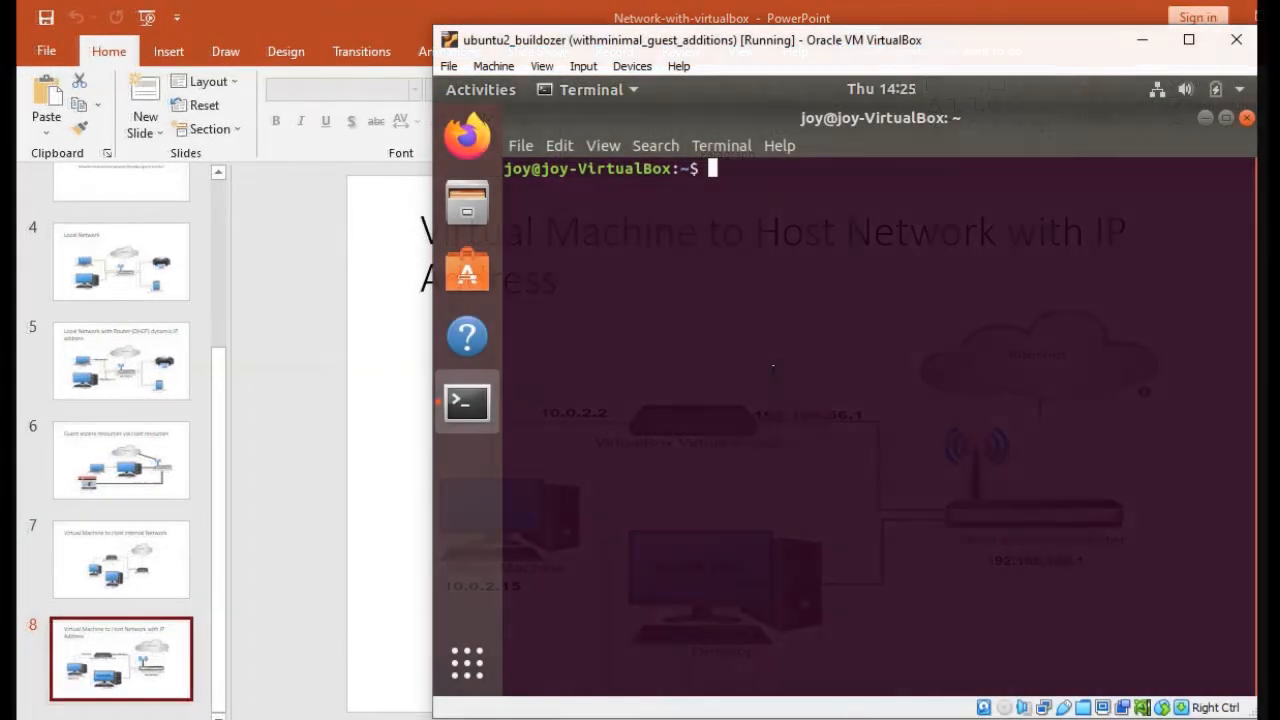
- Start a Python web server on port 8080 in the virtual machine's terminal with python3 -m http.server 8080
{"action": "type", "text": "python"}
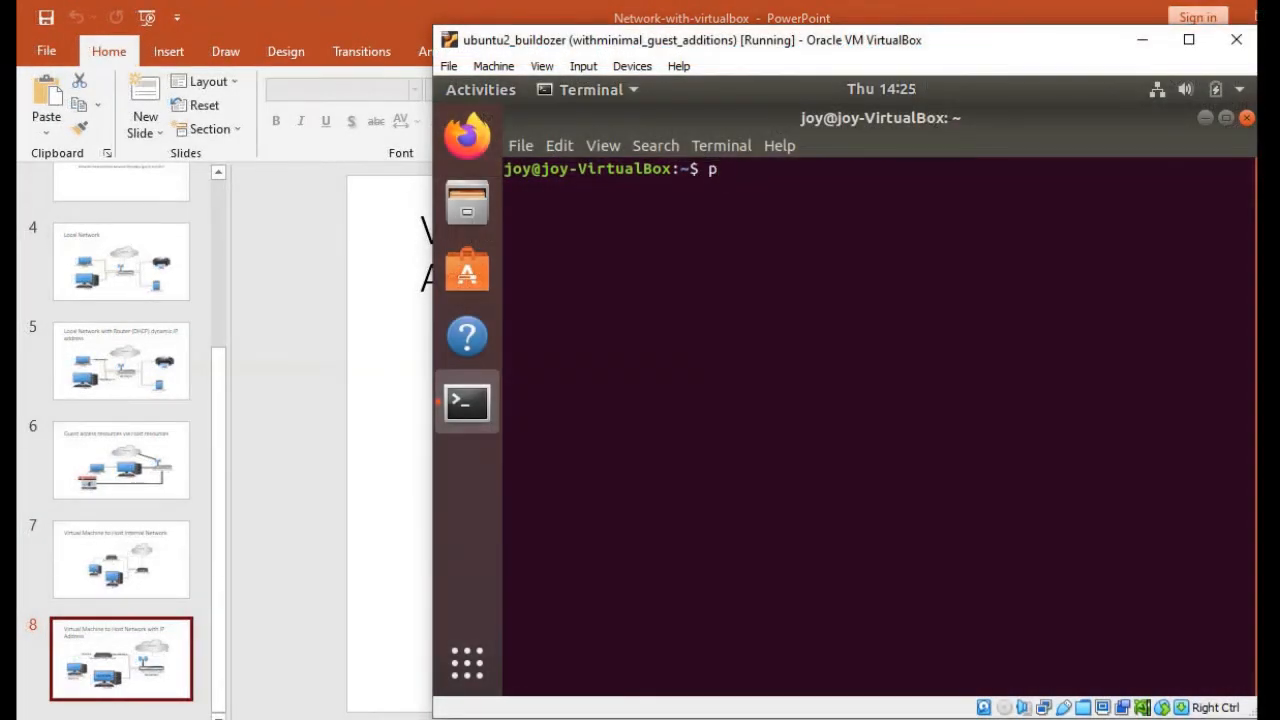
{"action": "type", "text": "3 -m htt"}
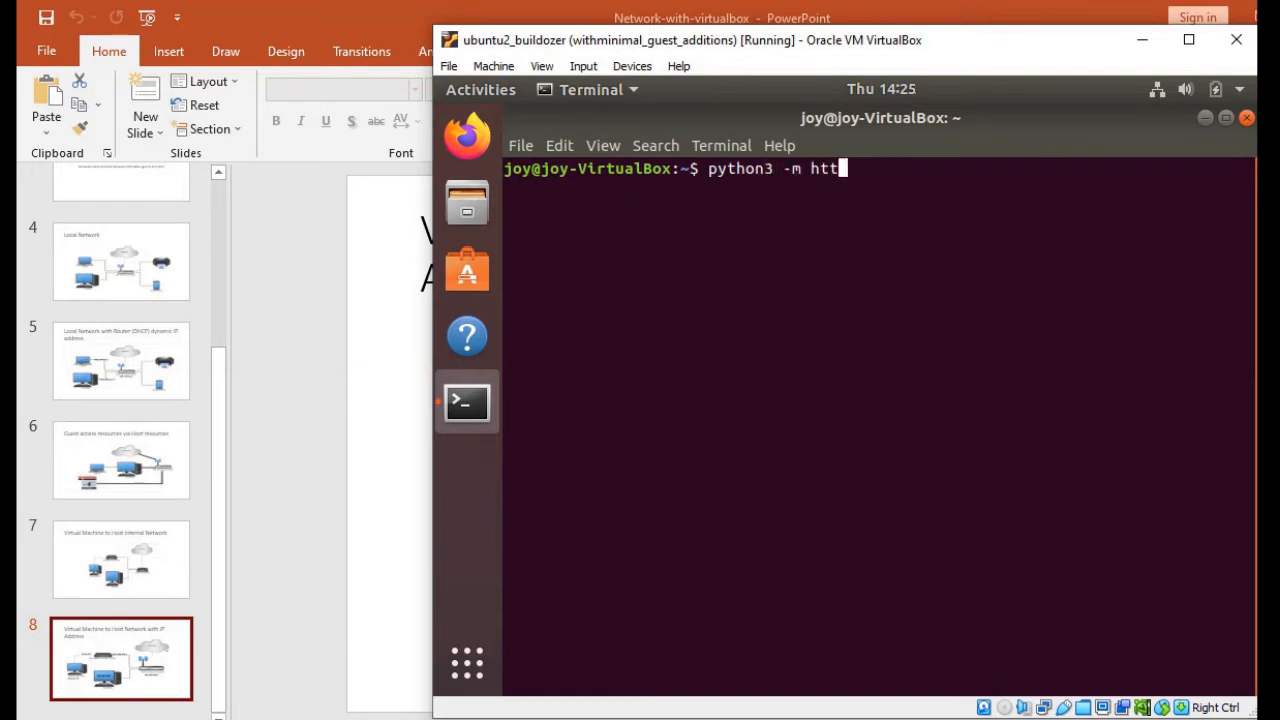
{"action": "type", "text": "p.server 808"}
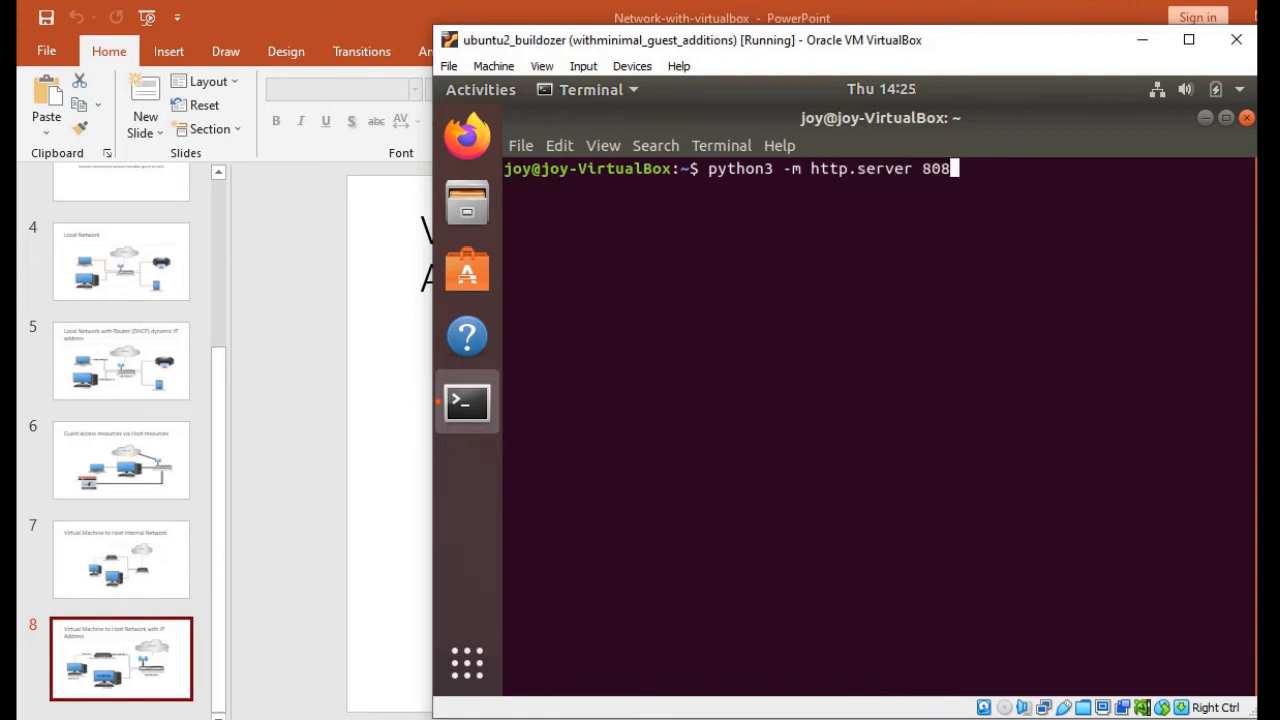
{"action": "type", "text": "0"}
{"action": "key", "text": "Return"}
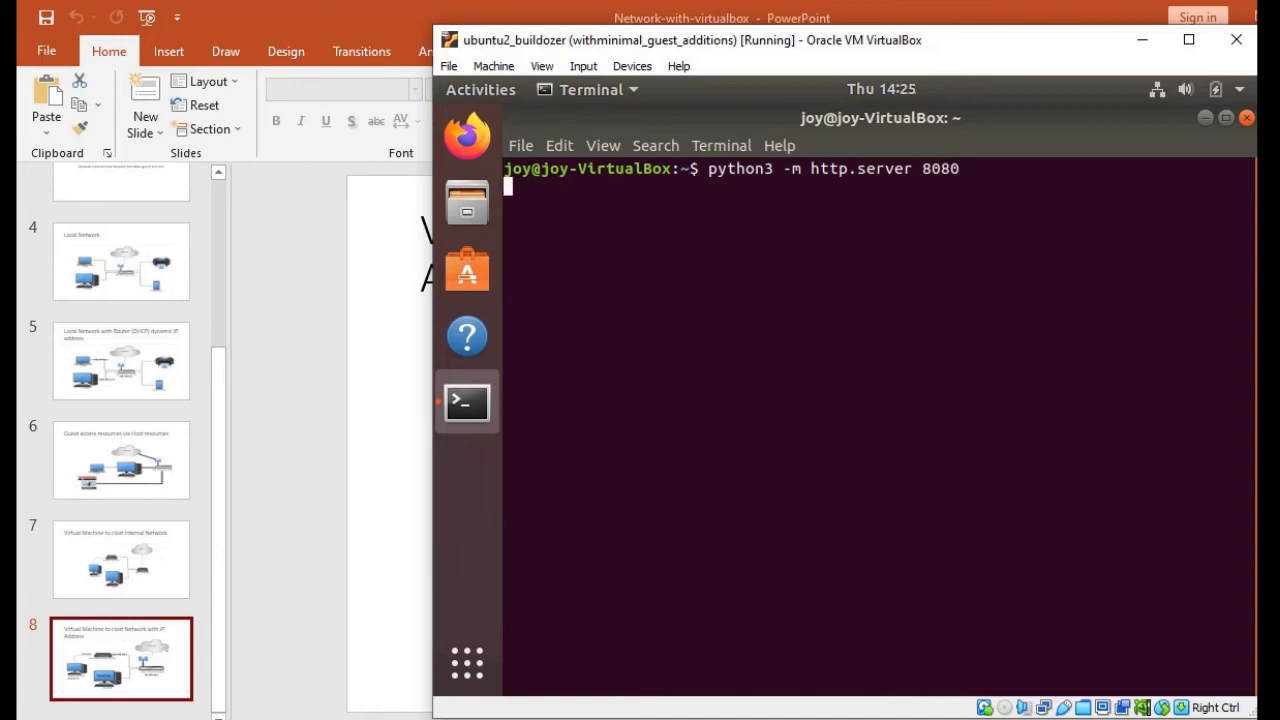